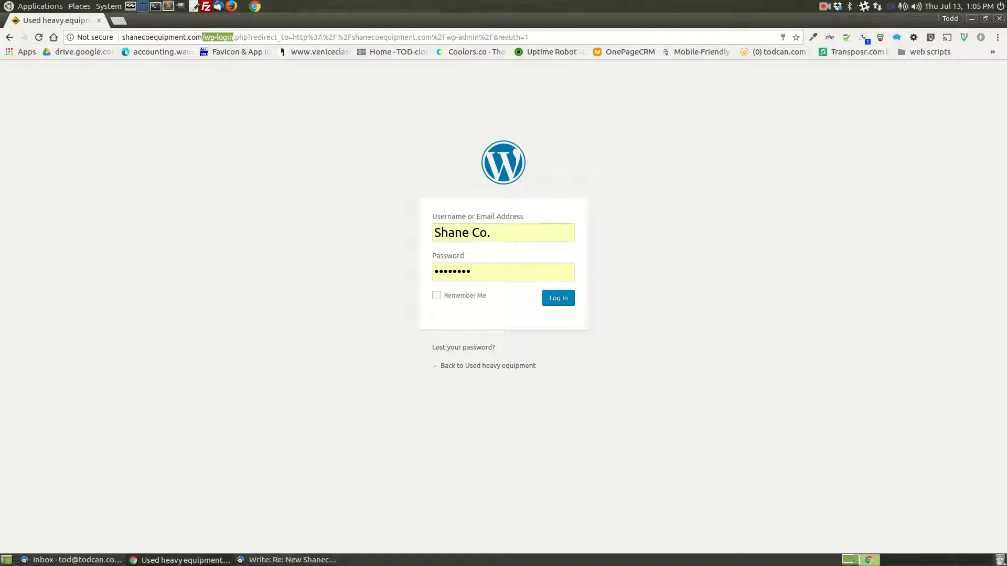
pyautogui.click(288, 560)
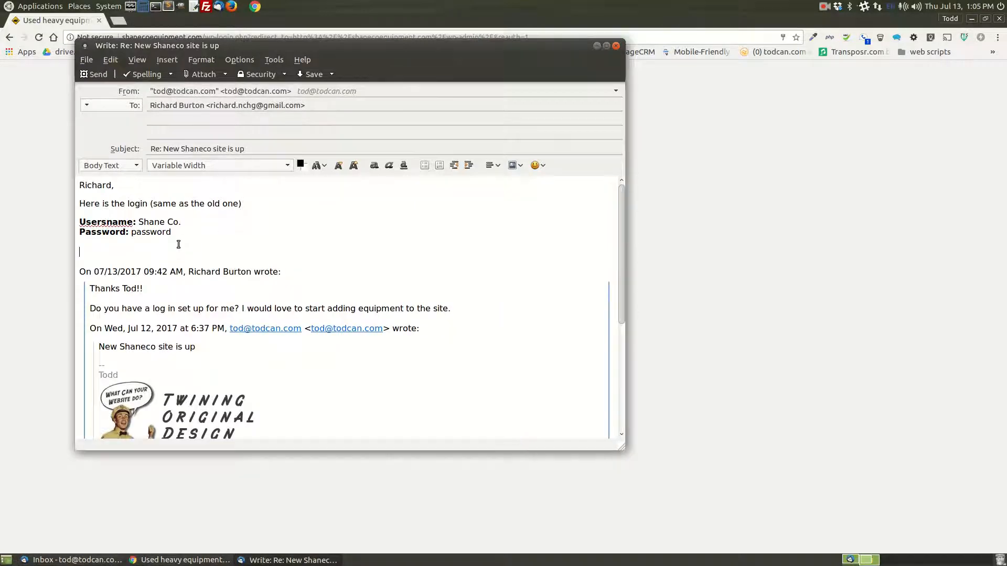
pyautogui.write('ad')
pyautogui.write('http://')
pyautogui.write('shanec')
pyautogui.write('oequip')
pyautogui.write('ment')
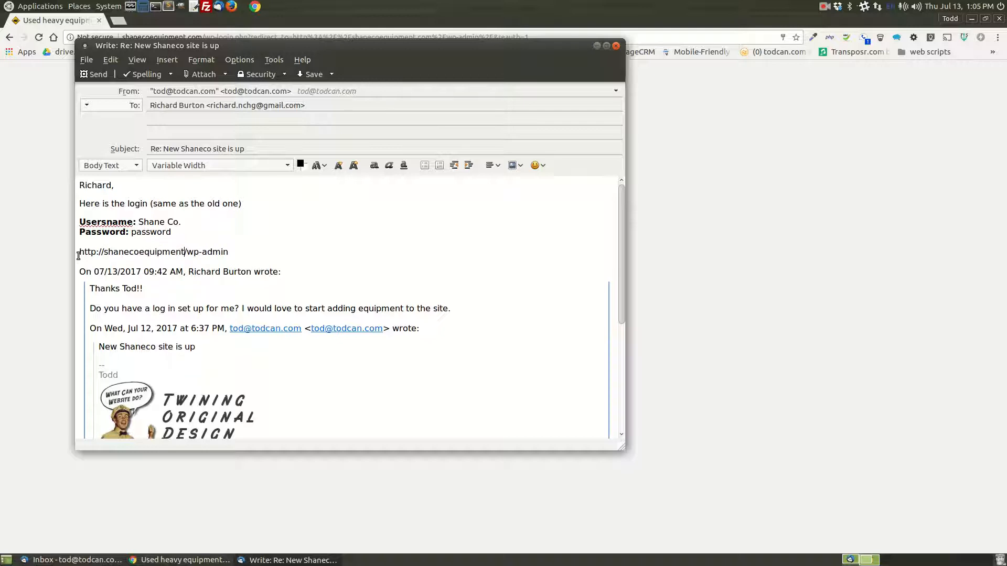
pyautogui.write('.com')
pyautogui.moveTo(205, 252); pyautogui.dragTo(249, 252)
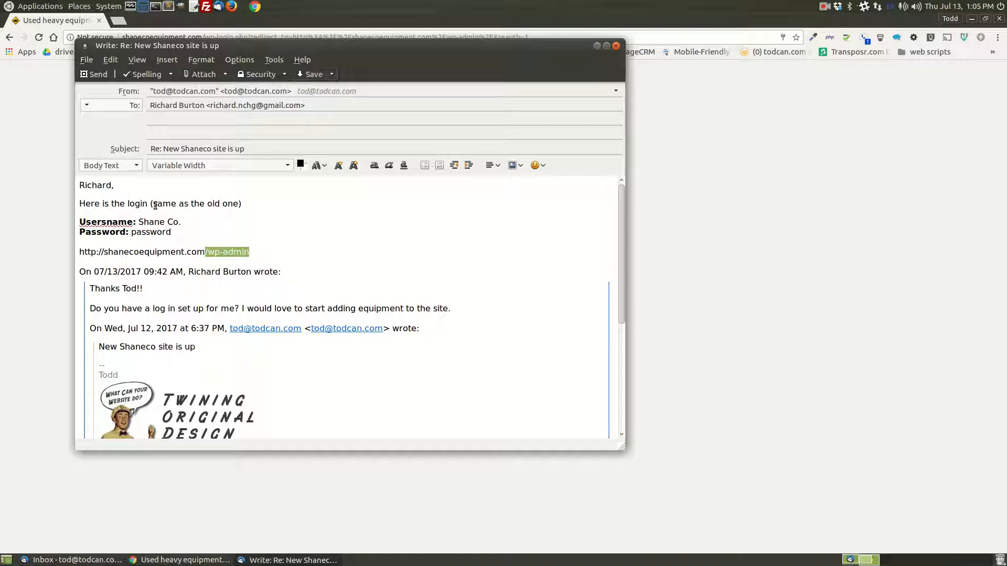
# - Insert the label "login at>" before the admin address in the e-mail draft
pyautogui.press('Home')
pyautogui.write('login at')
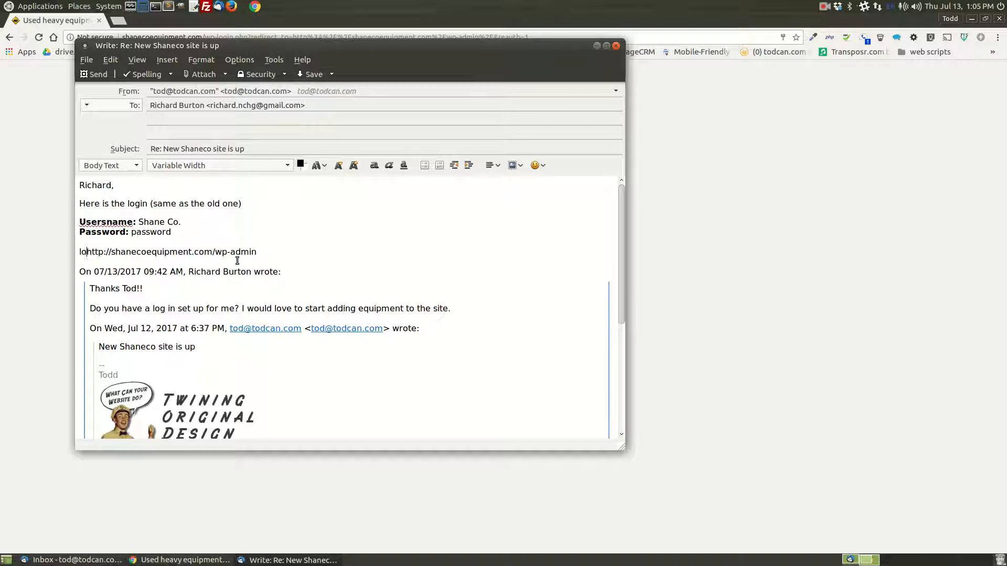
pyautogui.press('BackSpace')
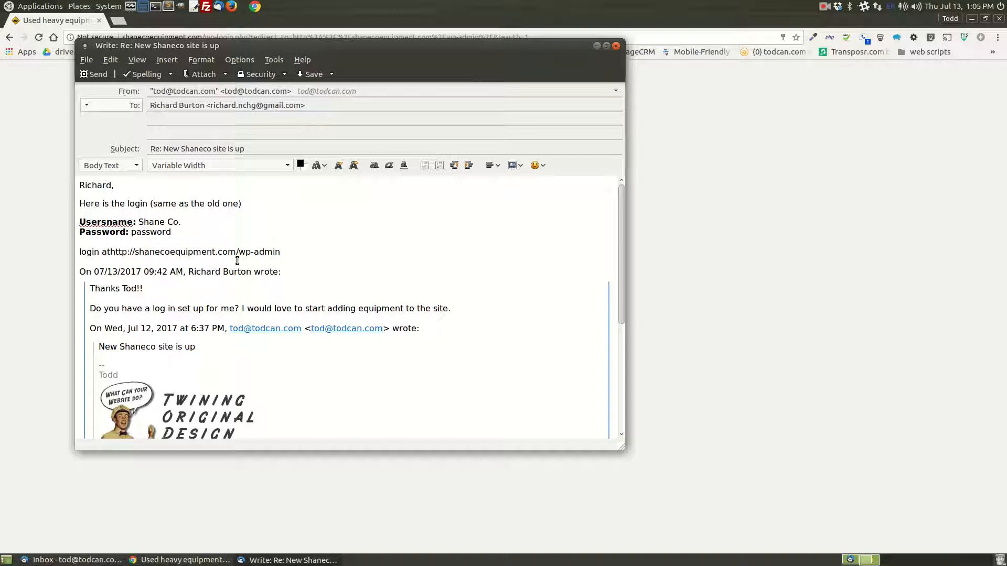
pyautogui.write('>')
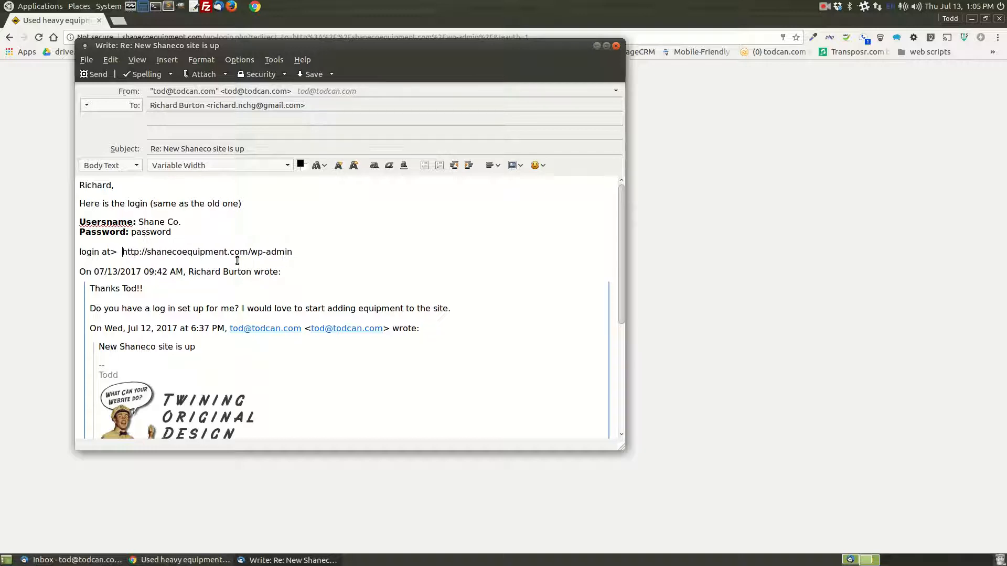
# - Move the e-mail draft out of the way and log in to WordPress with the prefilled credentials
pyautogui.moveTo(320, 46); pyautogui.dragTo(0, 46)
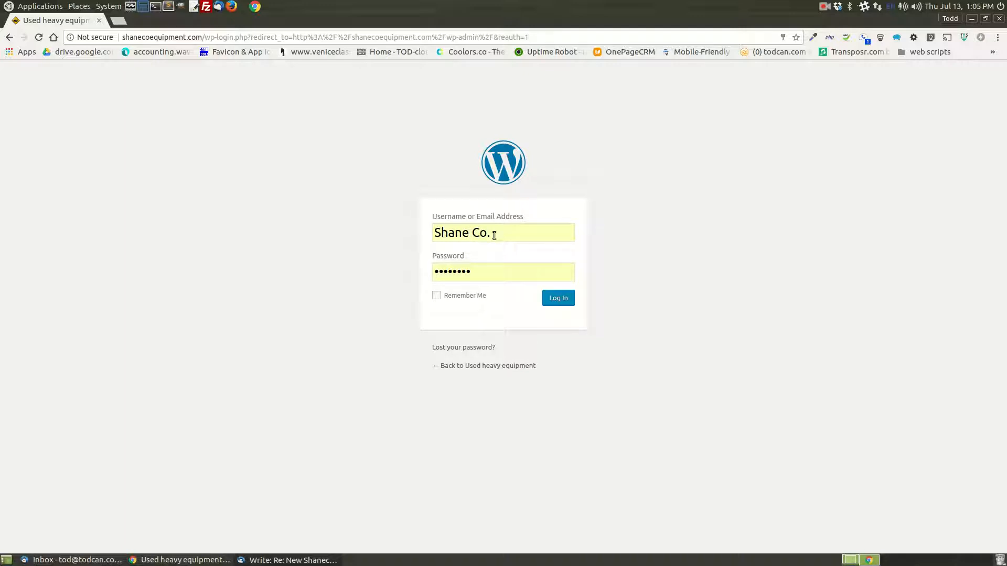
pyautogui.click(550, 299)
pyautogui.click(558, 299)
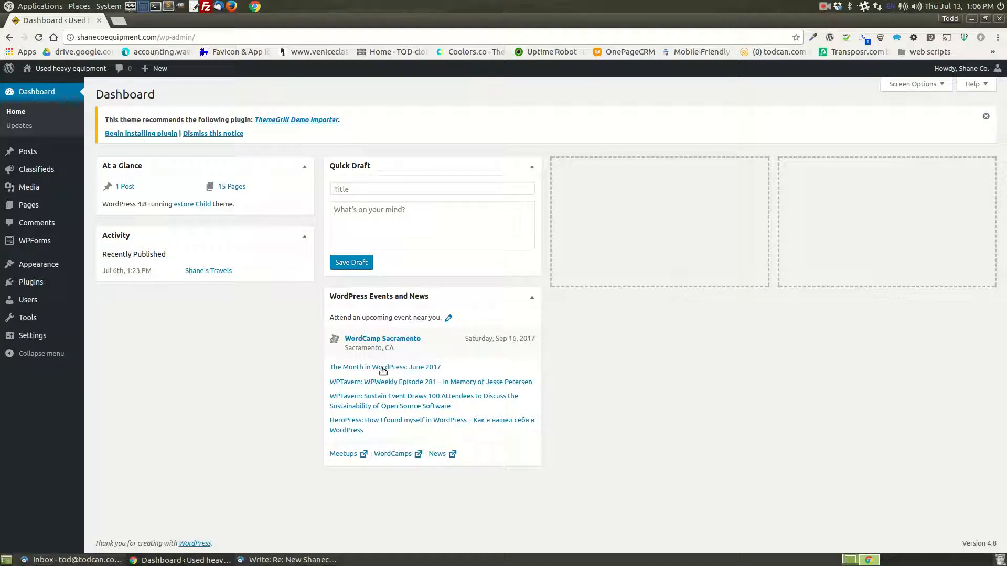
# - Hide the WordPress Events and News box on the dashboard and move the Activity box into the third column
pyautogui.click(921, 84)
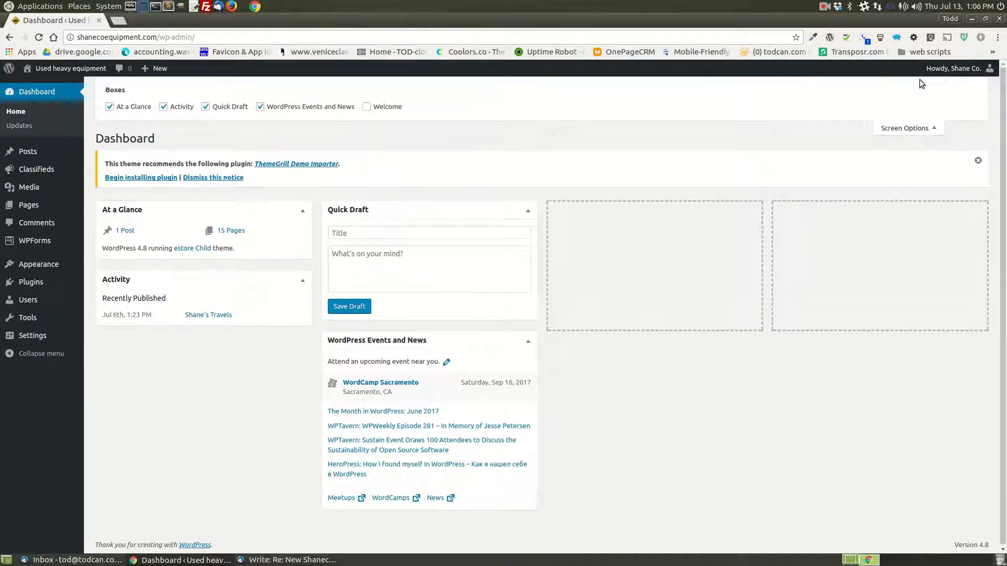
pyautogui.click(260, 106)
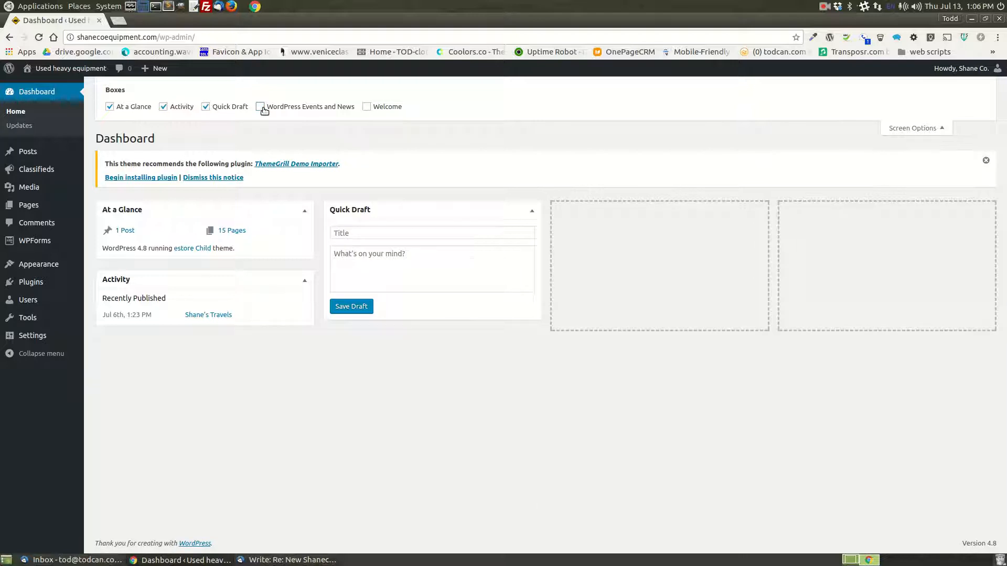
pyautogui.moveTo(264, 280); pyautogui.dragTo(708, 231)
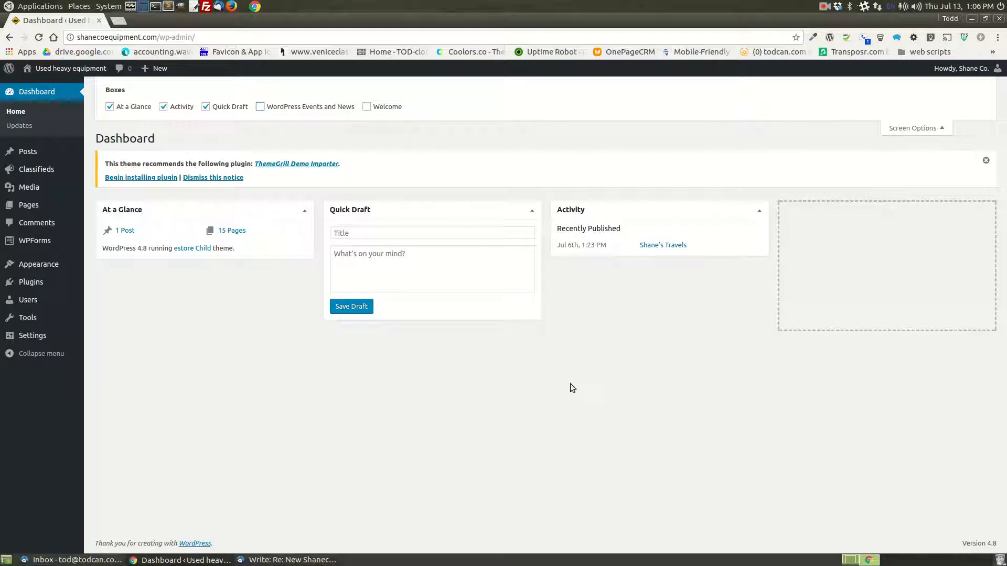
# - Dismiss the ThemeGrill Demo Importer notice and collapse the dashboard's screen options
pyautogui.click(986, 160)
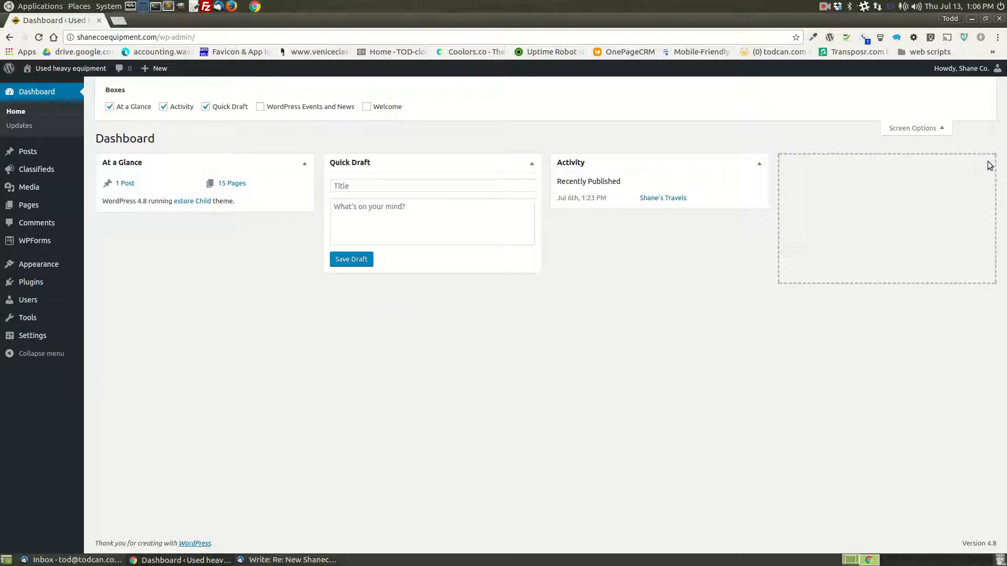
pyautogui.click(936, 129)
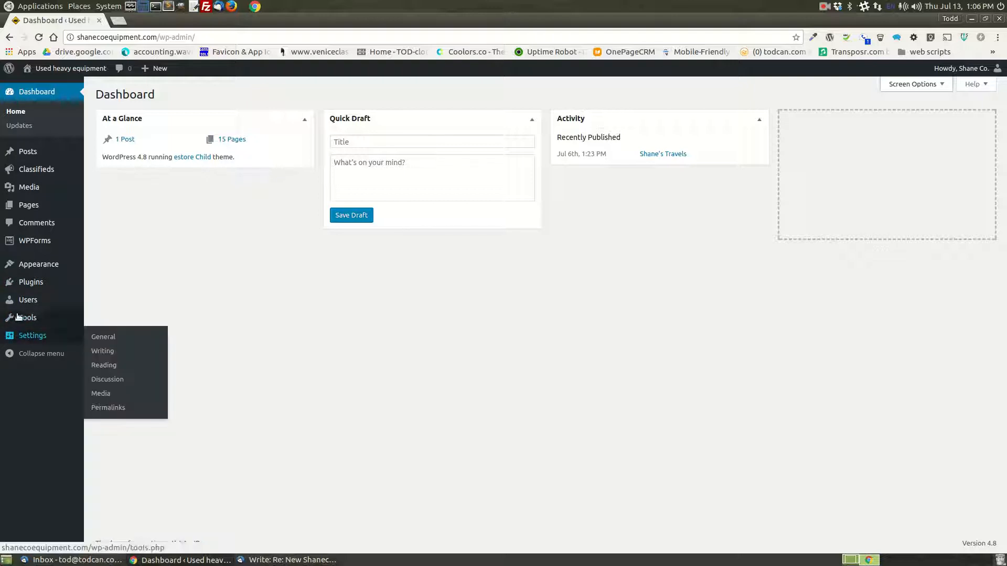
# - Open the existing post "Shane's Travels" for editing and show its content in the visual editor
pyautogui.moveTo(28, 152)
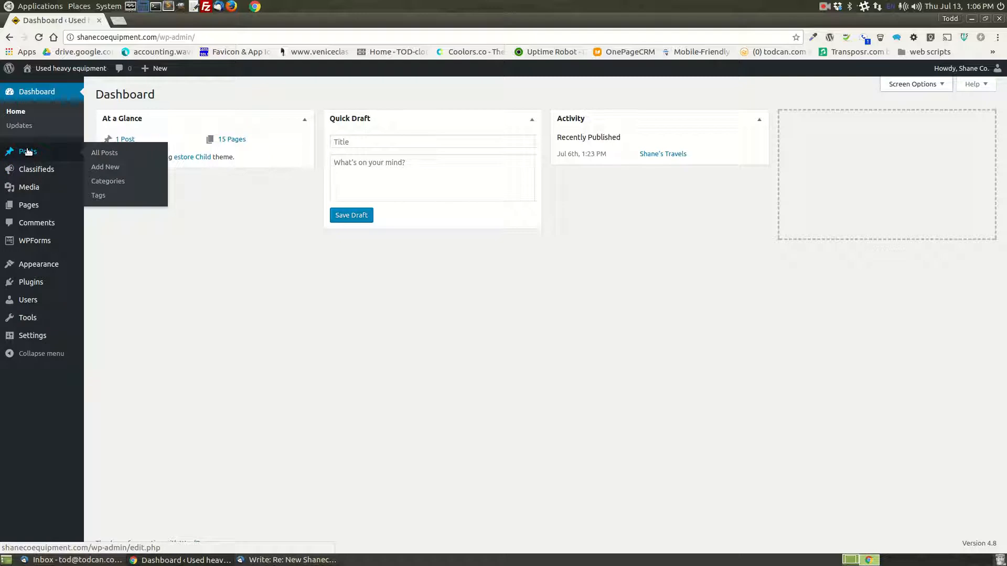
pyautogui.click(29, 152)
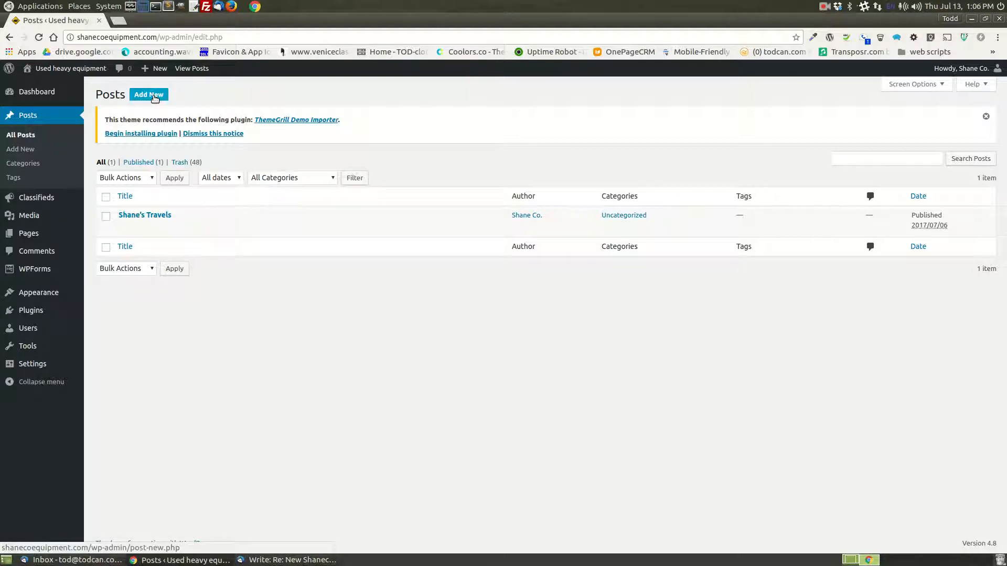
pyautogui.click(125, 228)
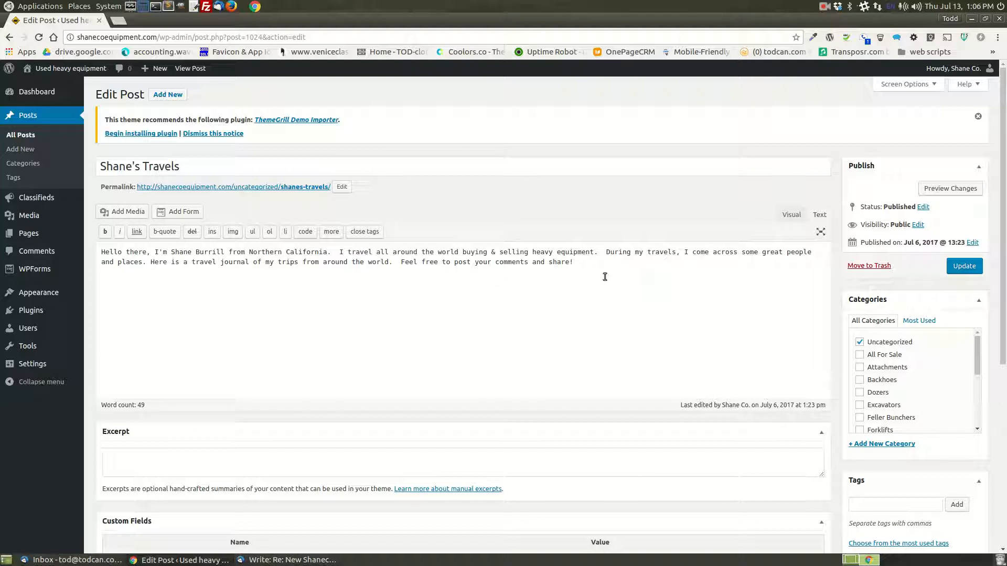
pyautogui.click(791, 215)
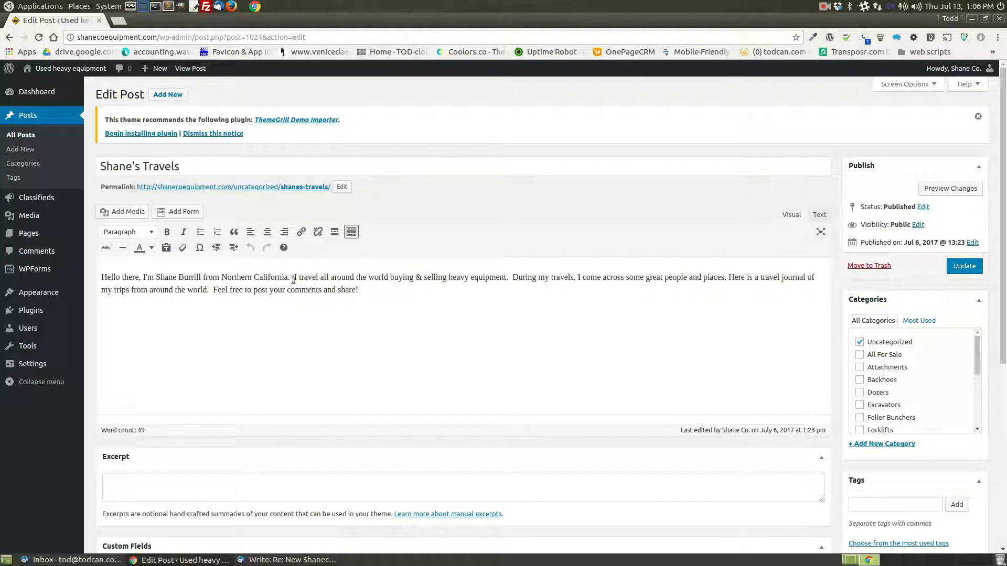
# - Try bold formatting on the opening sentence of the post and remove it again
pyautogui.moveTo(291, 276); pyautogui.dragTo(101, 277)
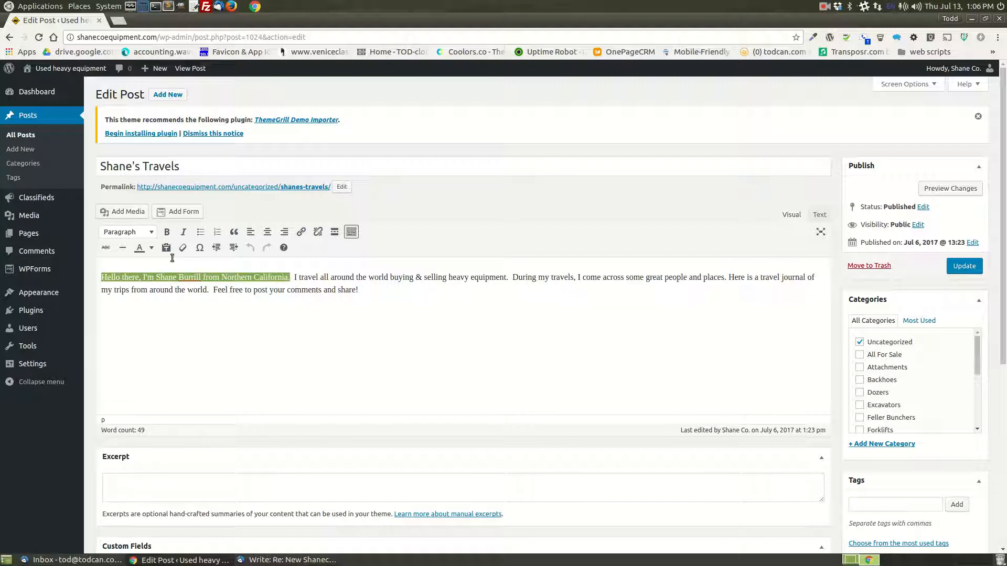
pyautogui.click(166, 232)
pyautogui.click(166, 232)
# - Center-align the whole body text of the post
pyautogui.moveTo(430, 293); pyautogui.dragTo(93, 278)
pyautogui.click(267, 232)
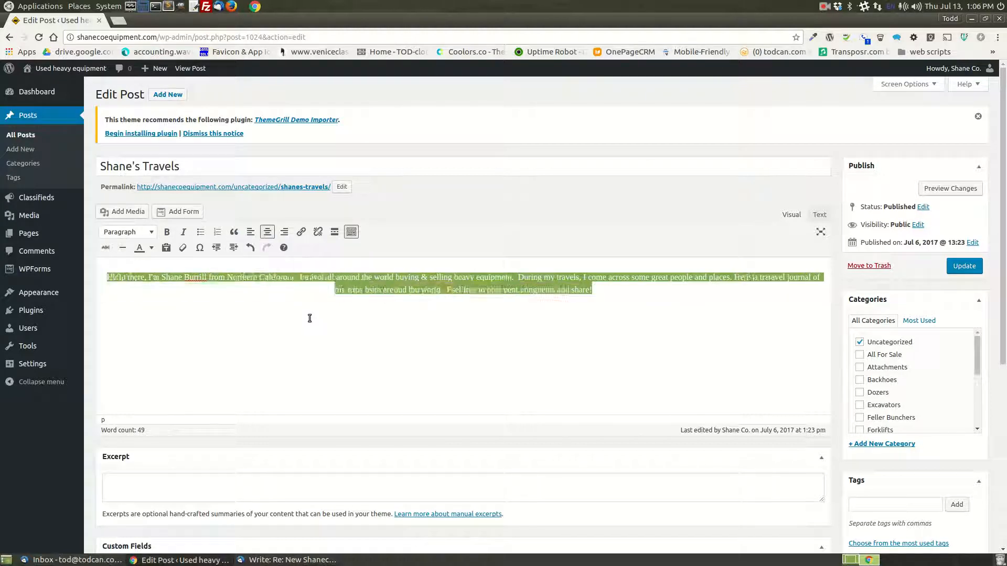
pyautogui.click(309, 318)
pyautogui.moveTo(615, 294); pyautogui.dragTo(104, 278)
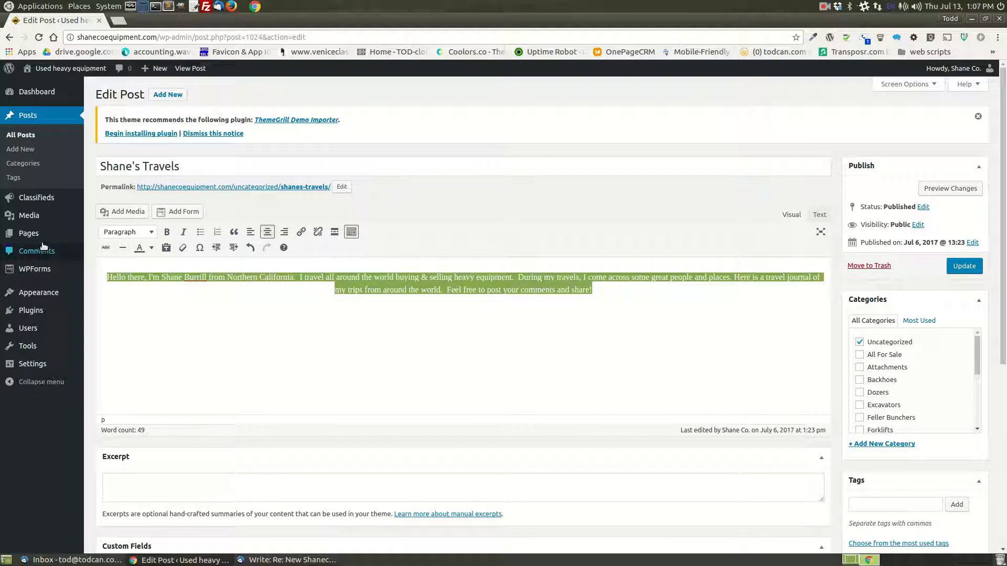
pyautogui.moveTo(192, 167); pyautogui.dragTo(85, 165)
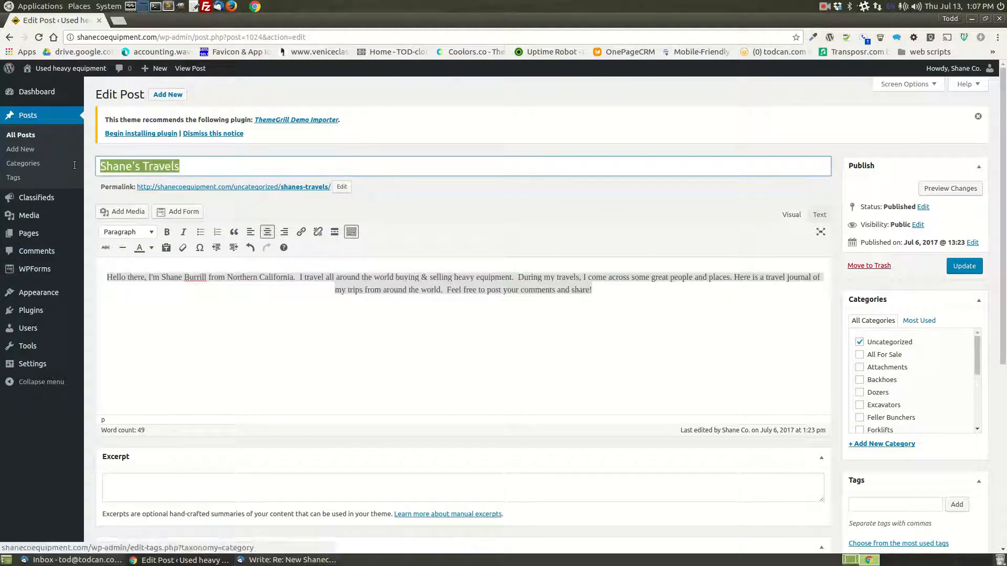
pyautogui.click(278, 358)
pyautogui.scroll(-4, 844, 511)
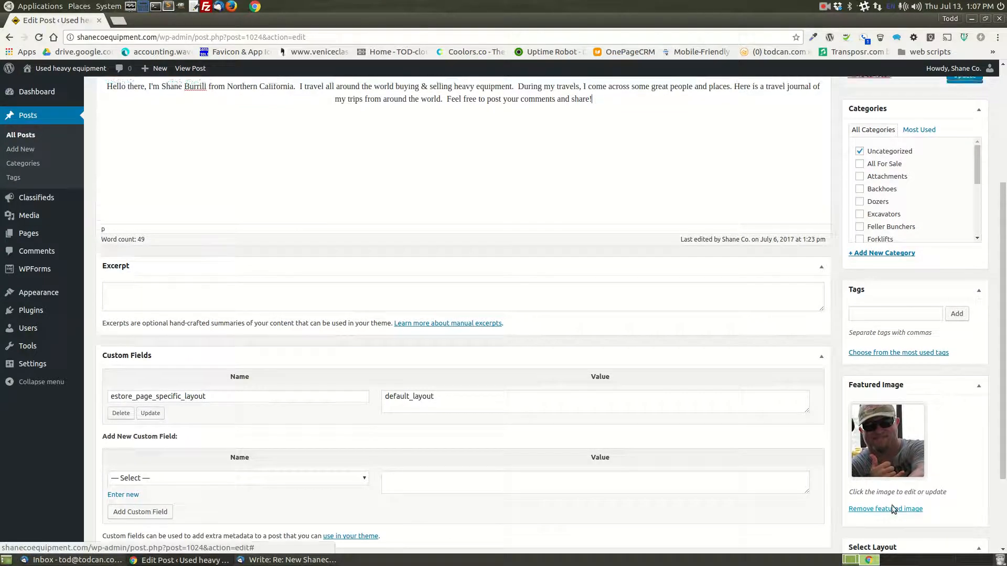
# - Hide the Excerpt, Custom Fields, Select Layout and Tags boxes on the post editing screen
pyautogui.scroll(4, 894, 504)
pyautogui.click(906, 84)
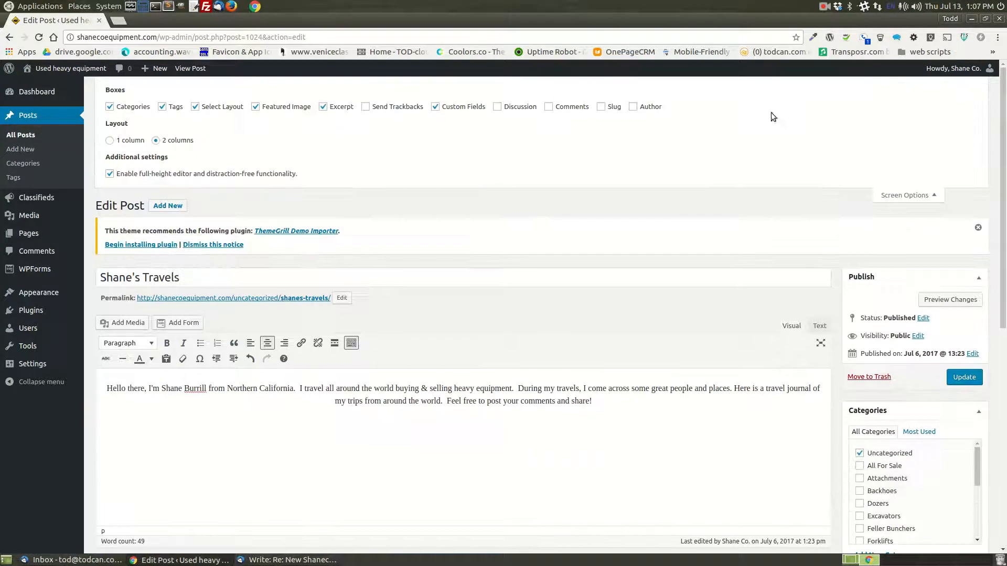
pyautogui.click(323, 107)
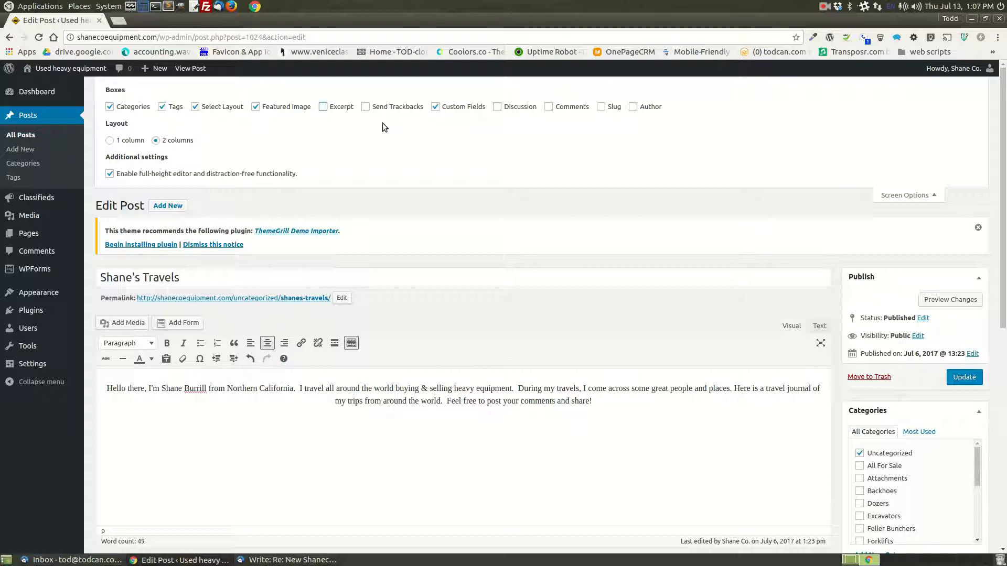
pyautogui.click(434, 107)
pyautogui.click(194, 108)
pyautogui.click(162, 107)
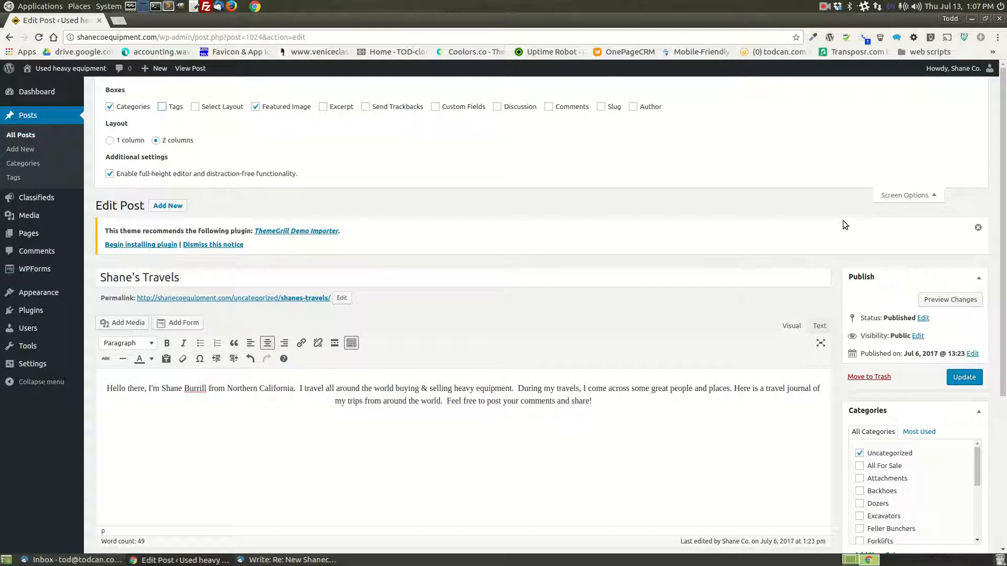
pyautogui.click(900, 195)
# - Look through the category list and hide the Categories box on the post editing screen
pyautogui.scroll(-5, 892, 378)
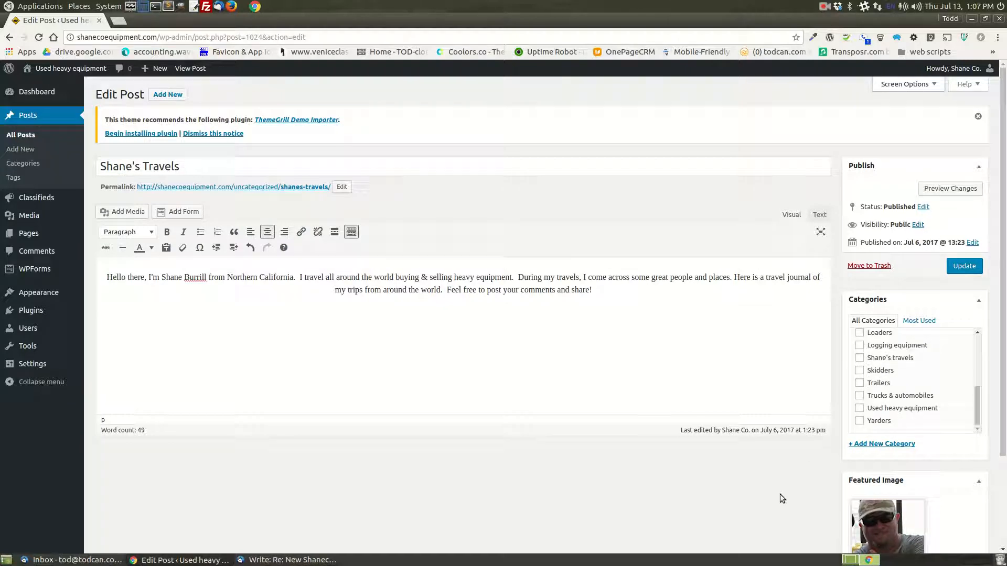
pyautogui.scroll(5, 915, 397)
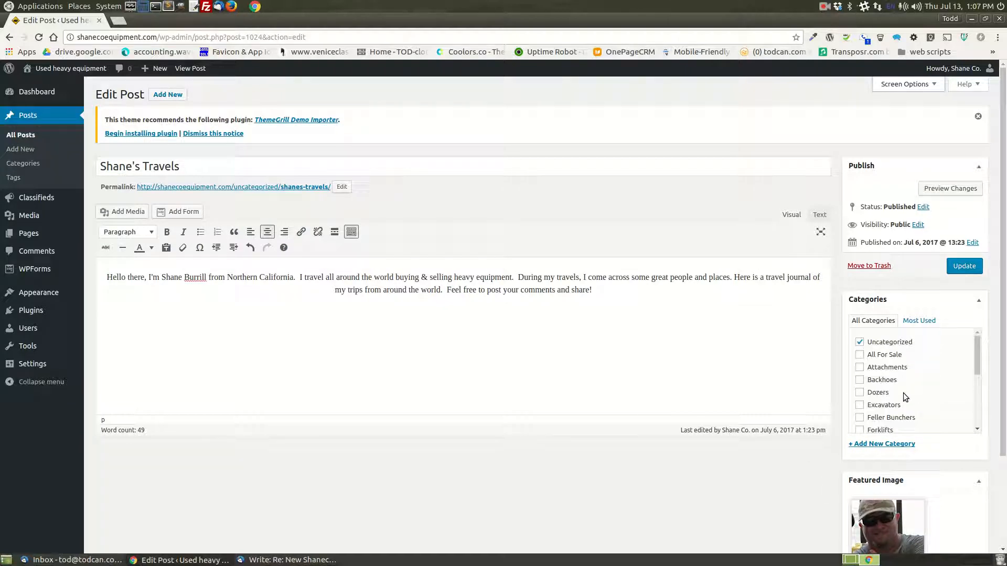
pyautogui.scroll(-5, 862, 367)
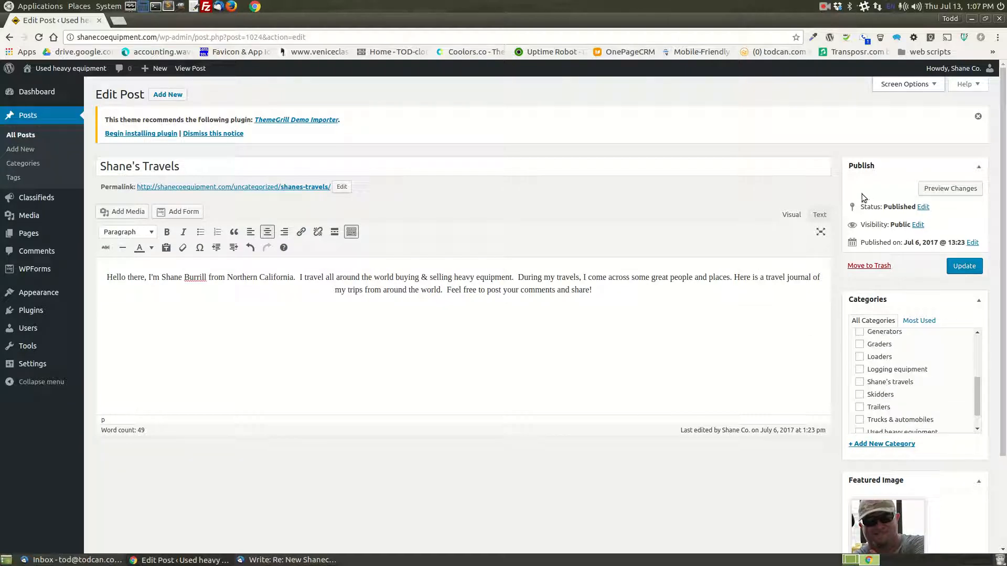
pyautogui.click(886, 87)
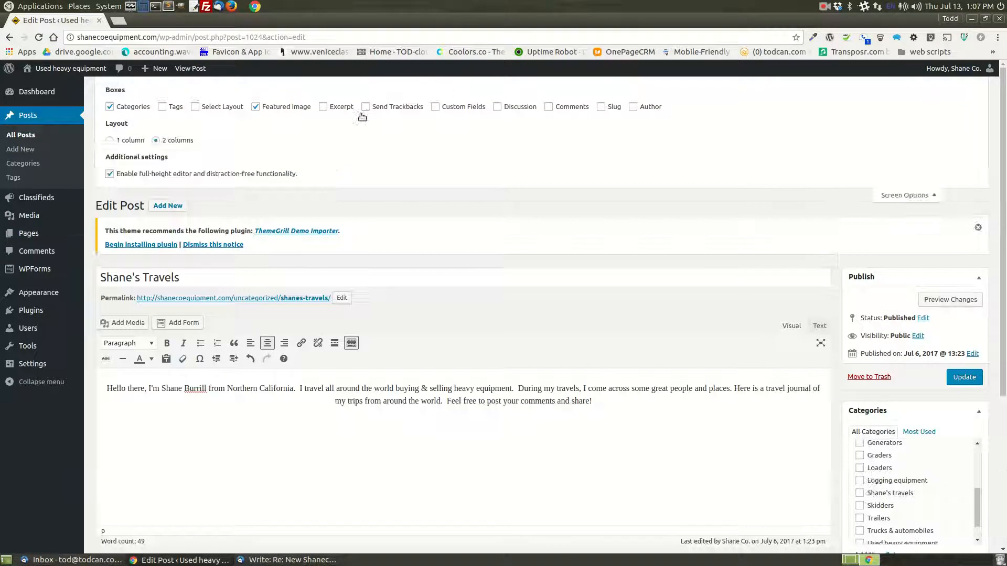
pyautogui.click(109, 106)
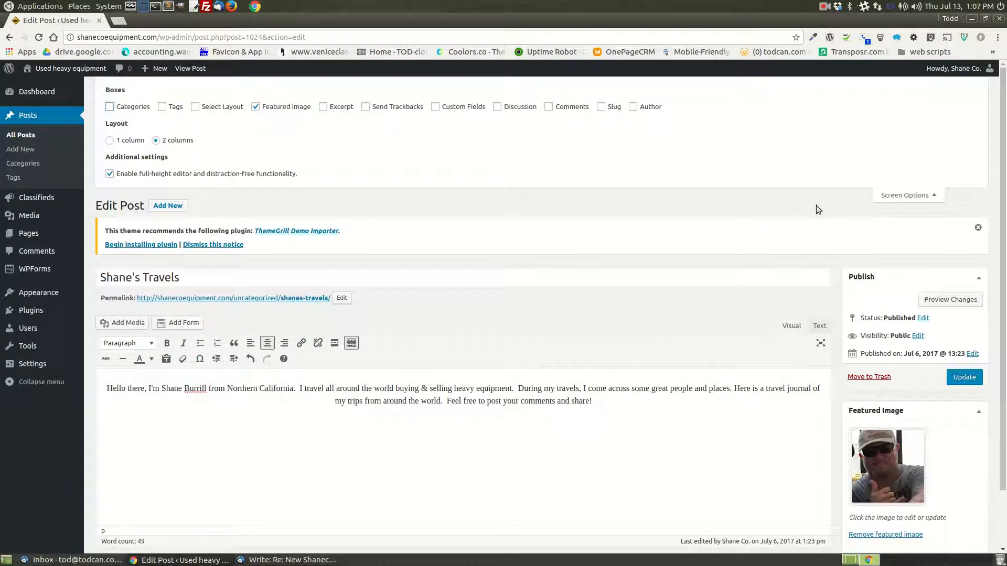
pyautogui.click(902, 195)
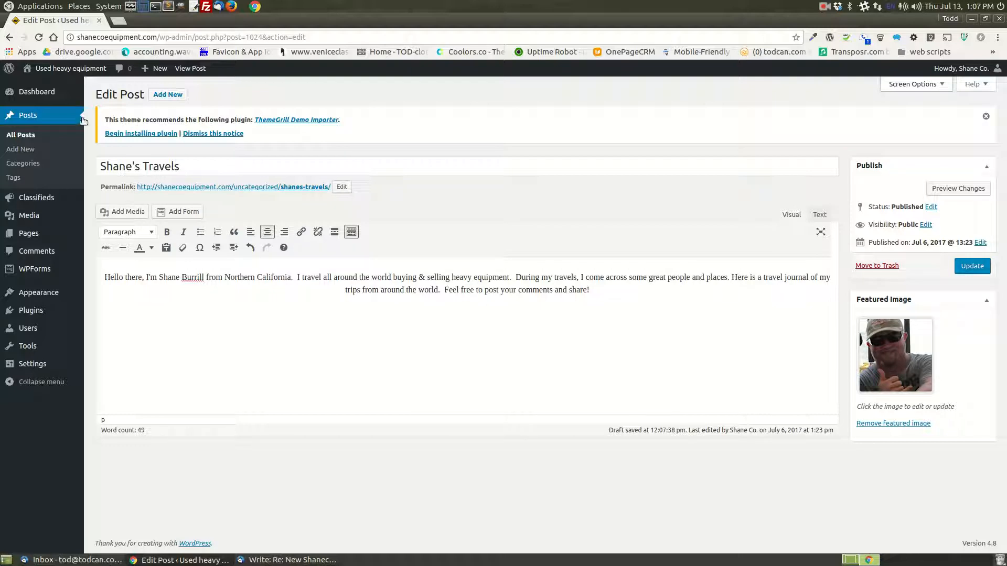
# - Create a new post titled "New post" with the body text "This cool thing happemed"
pyautogui.click(167, 96)
pyautogui.click(592, 98)
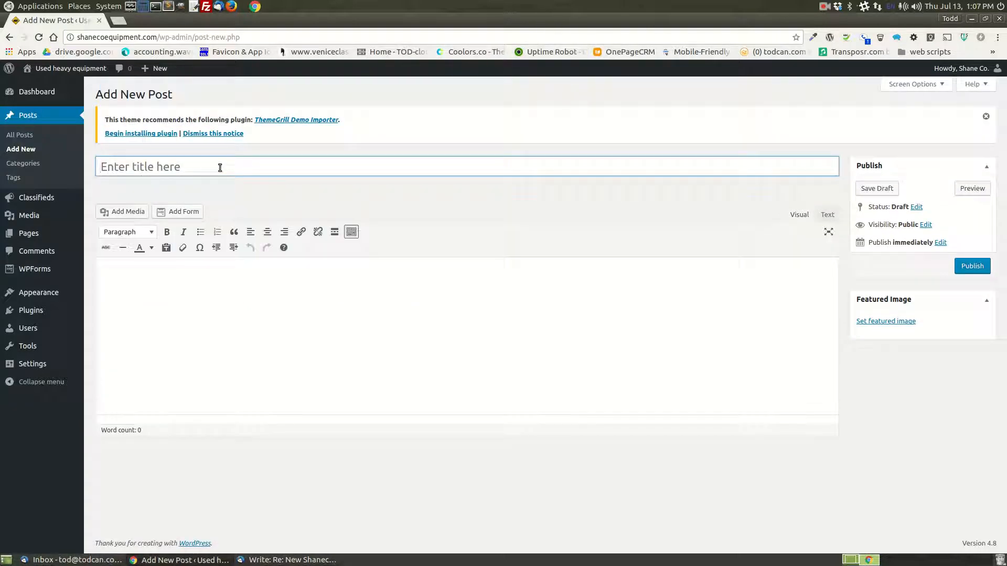
pyautogui.write('New post')
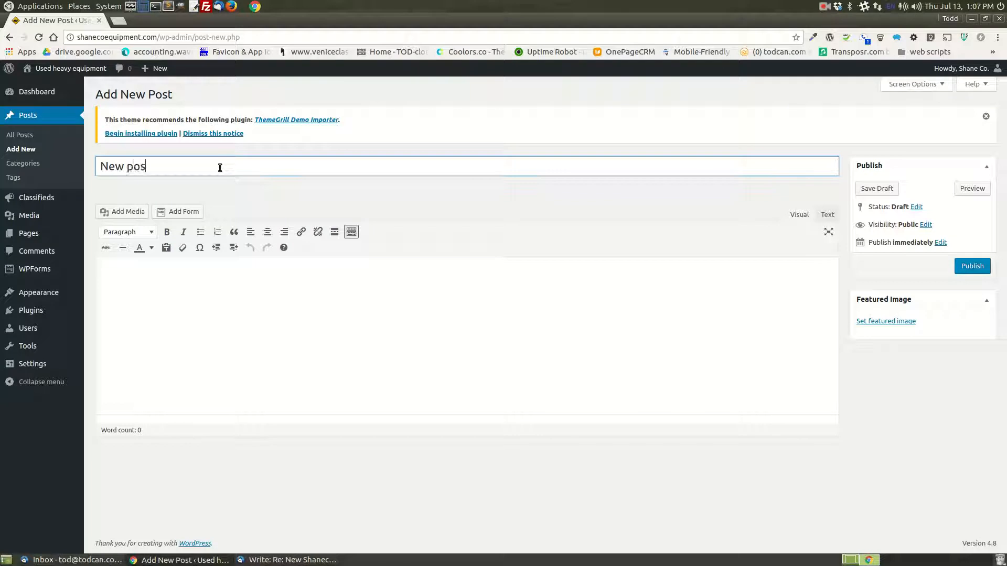
pyautogui.click(227, 302)
pyautogui.write('This cool thing happemed')
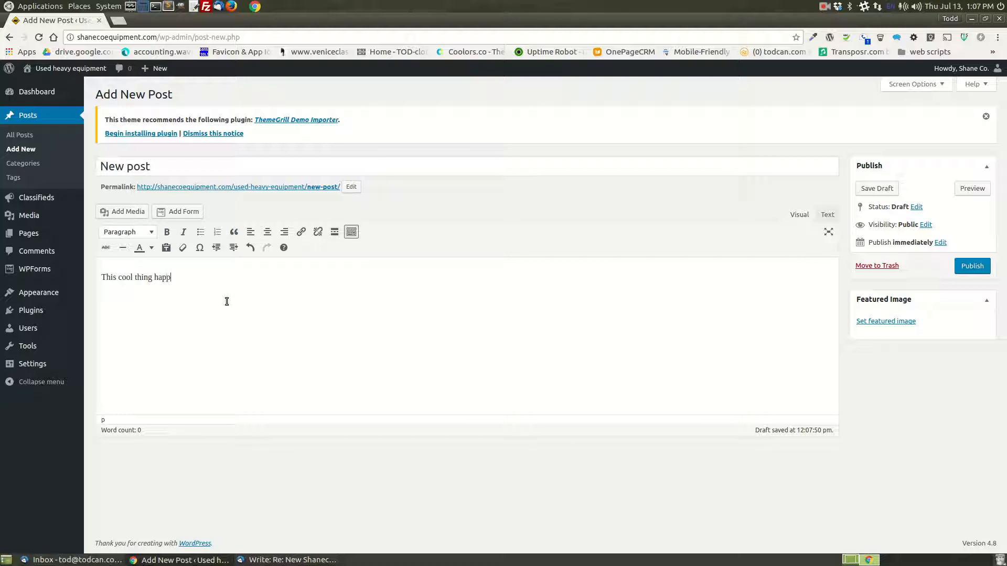
# - Upload what-can-man-emoji.jpg from the ATOD folder and set it as the post's featured image
pyautogui.click(885, 320)
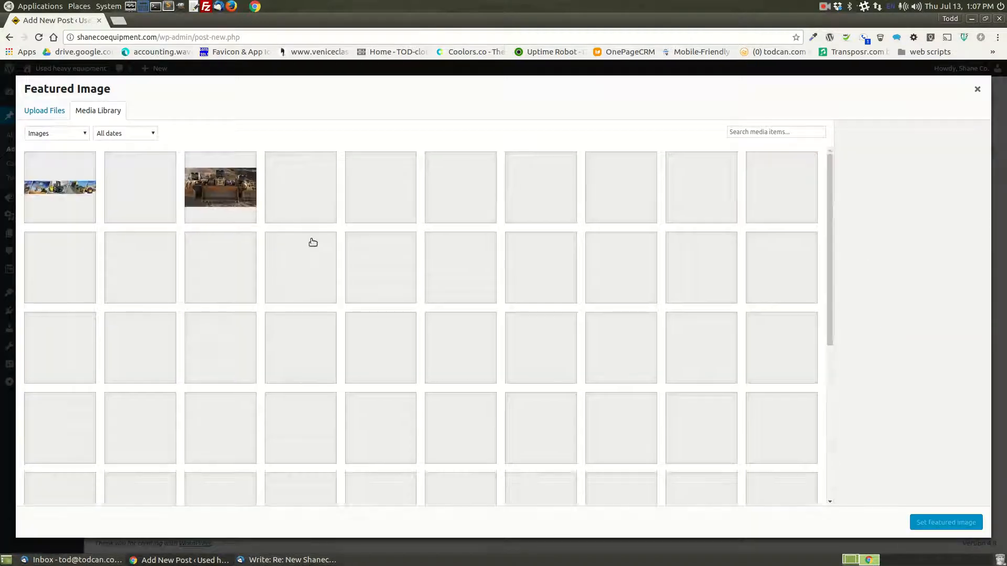
pyautogui.click(52, 111)
pyautogui.click(523, 303)
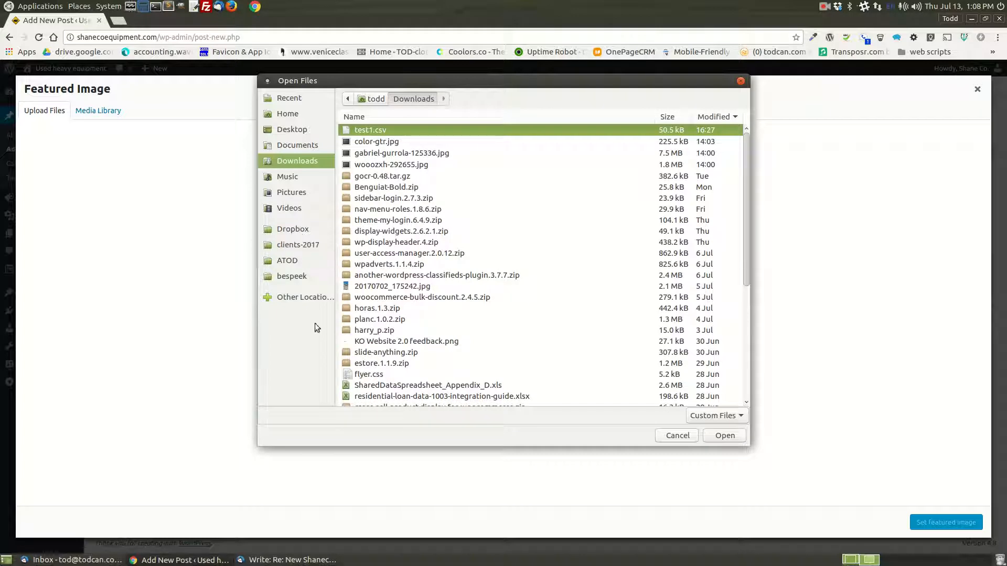
pyautogui.scroll(-5, 398, 378)
pyautogui.scroll(-1, 478, 341)
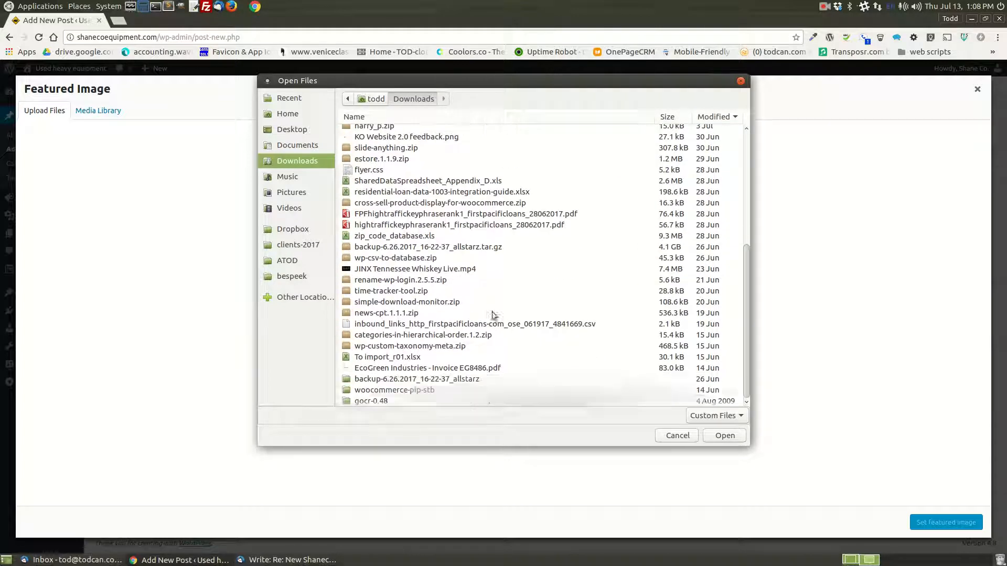
pyautogui.scroll(5, 478, 346)
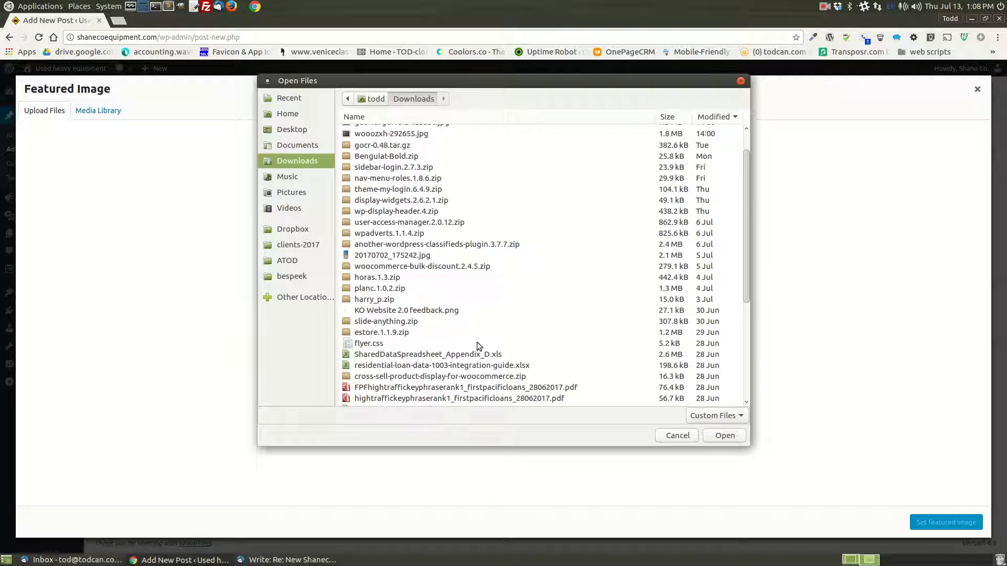
pyautogui.click(293, 262)
pyautogui.scroll(-10, 483, 278)
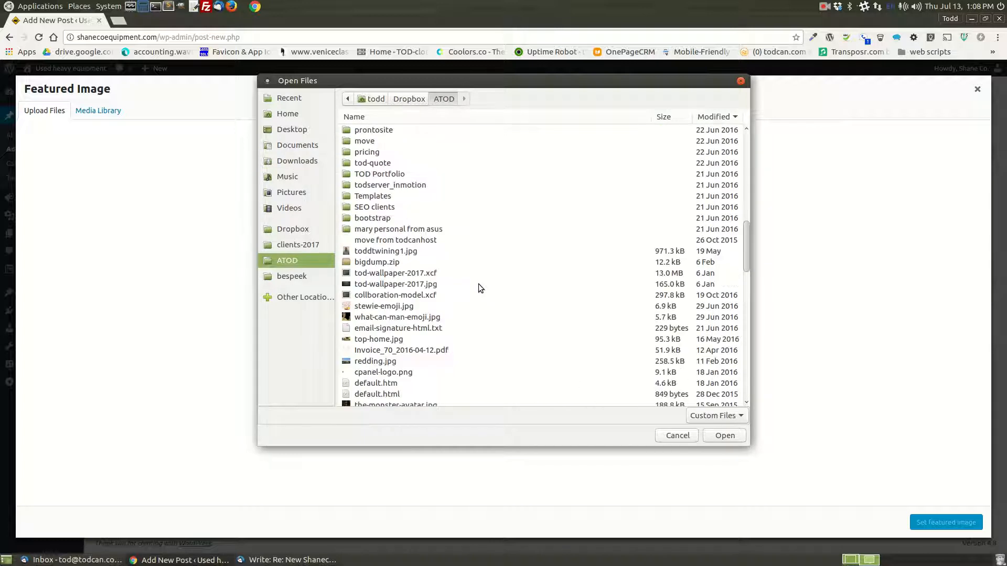
pyautogui.click(434, 317)
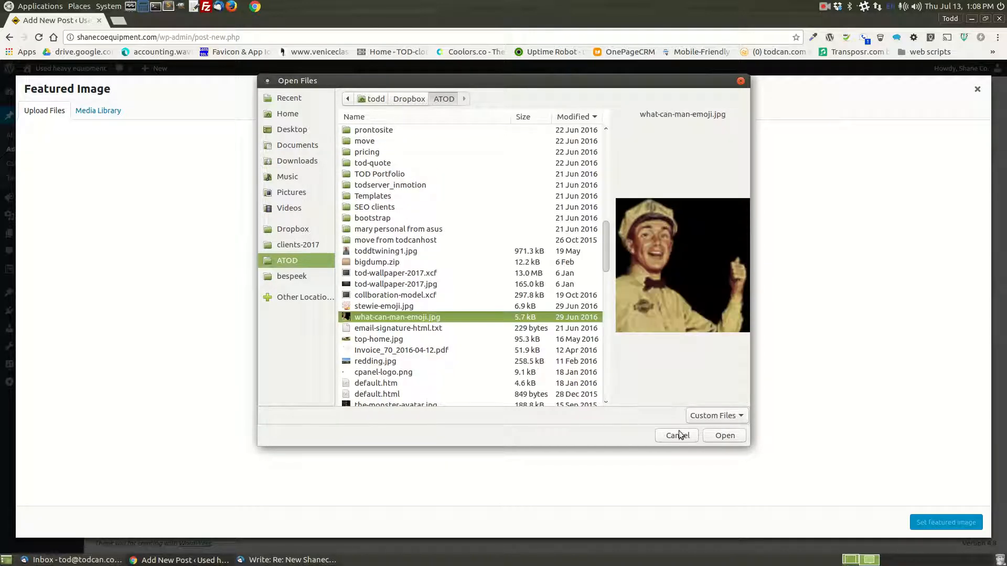
pyautogui.click(737, 436)
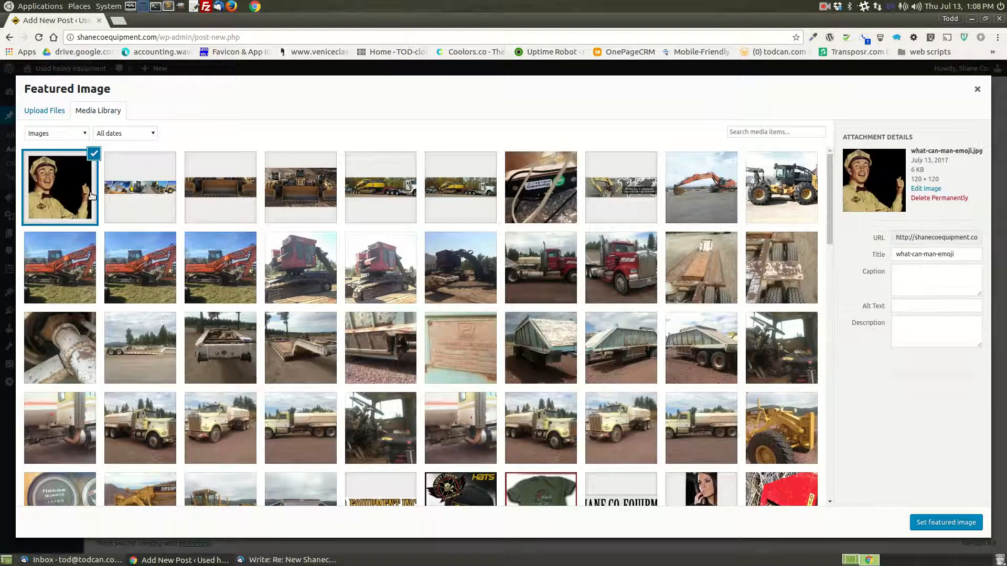
pyautogui.click(943, 523)
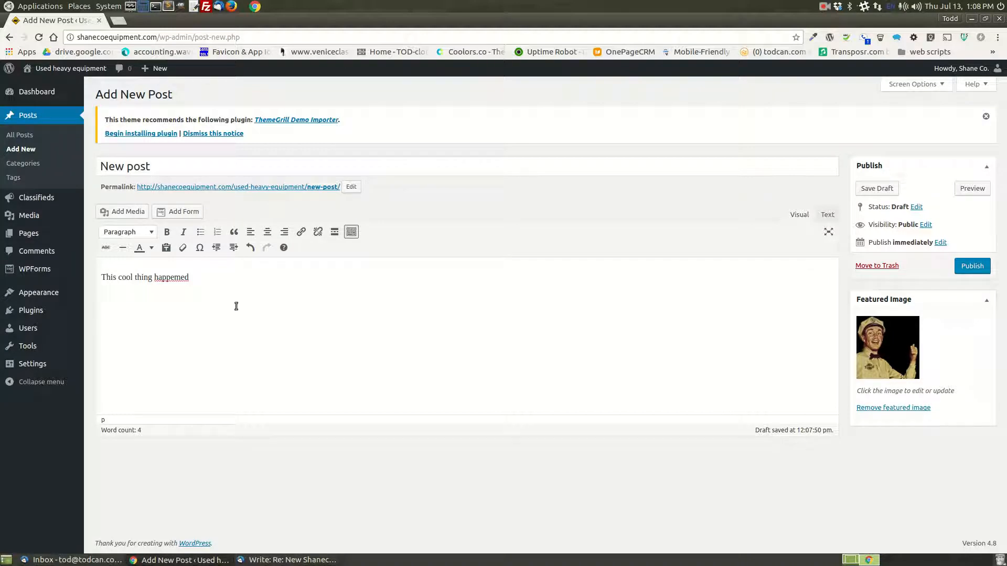
# - Start a new classified titled "cat" with the body text "all about the cat"
pyautogui.moveTo(28, 200)
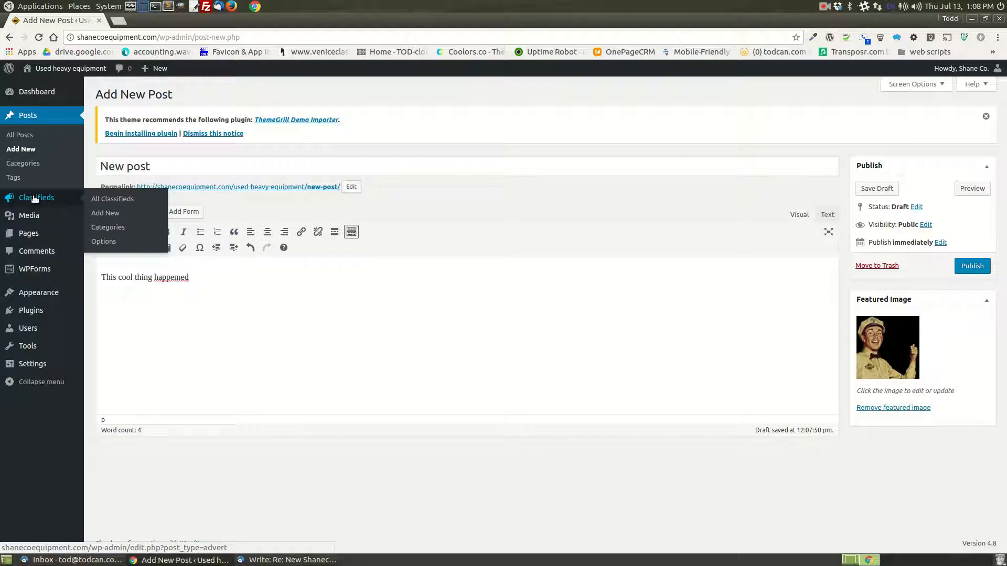
pyautogui.click(106, 214)
pyautogui.click(599, 115)
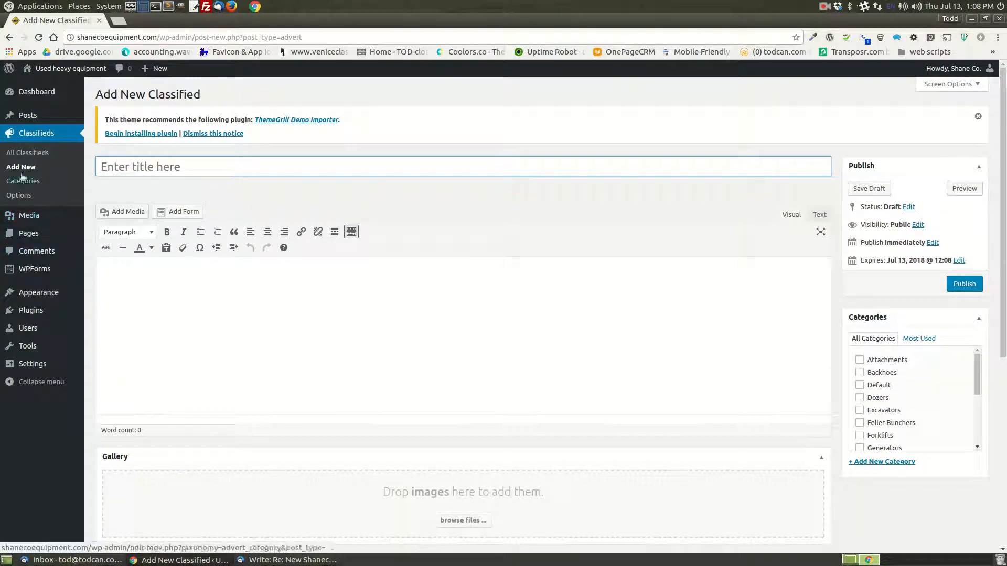
pyautogui.click(29, 137)
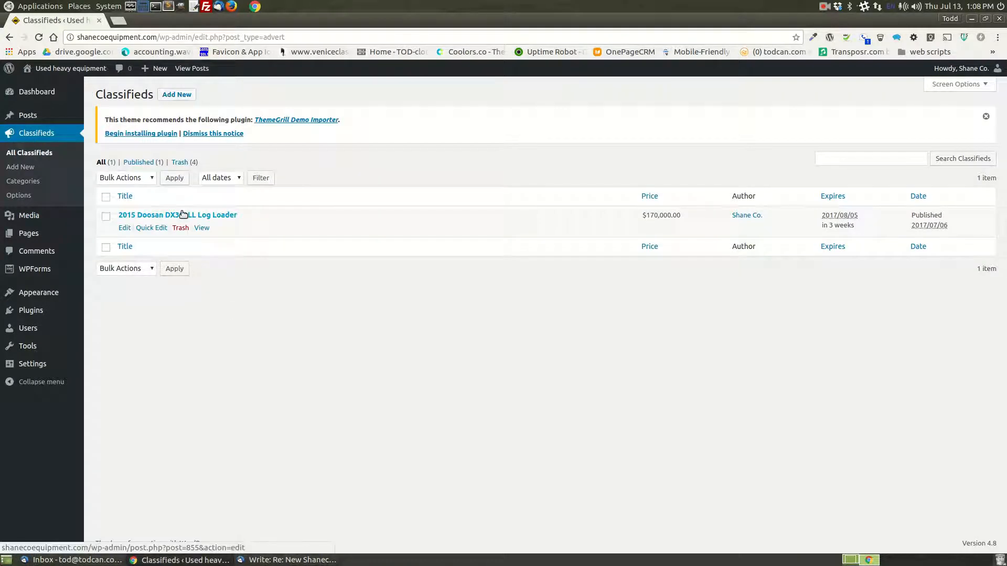
pyautogui.click(177, 94)
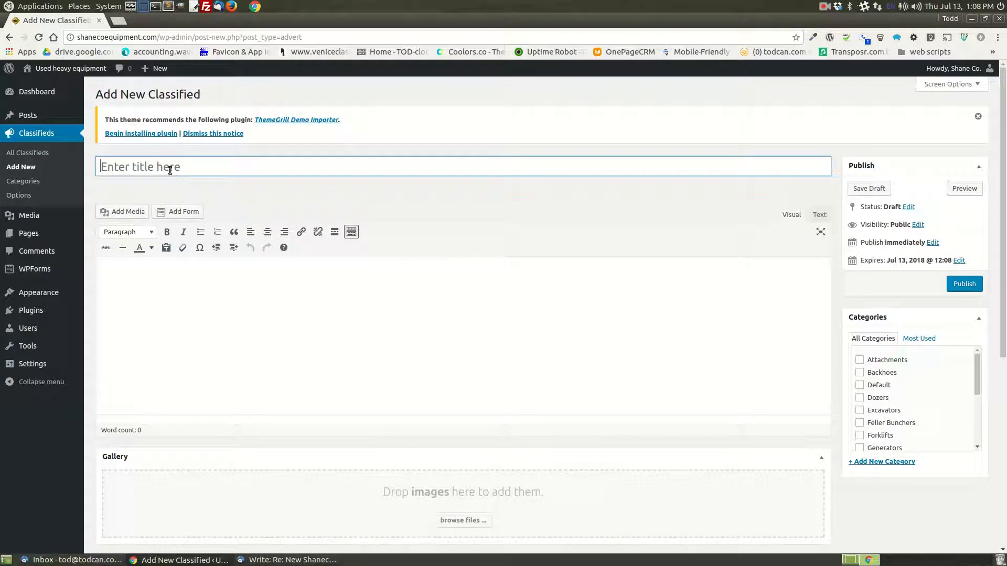
pyautogui.write('cat')
pyautogui.click(232, 291)
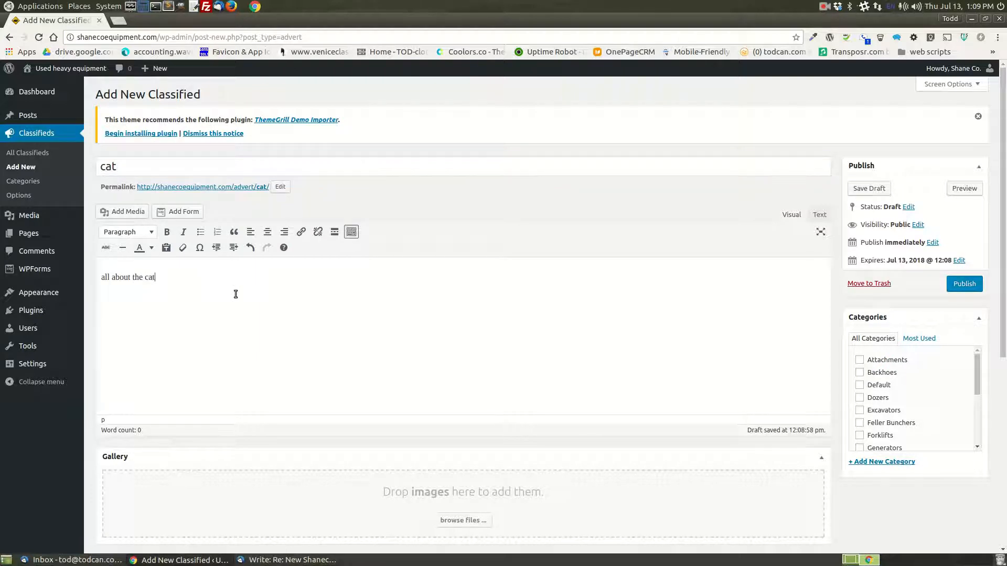
# - Assign the classified to the Dozers and Logging Equipment categories
pyautogui.click(860, 397)
pyautogui.scroll(-2, 917, 430)
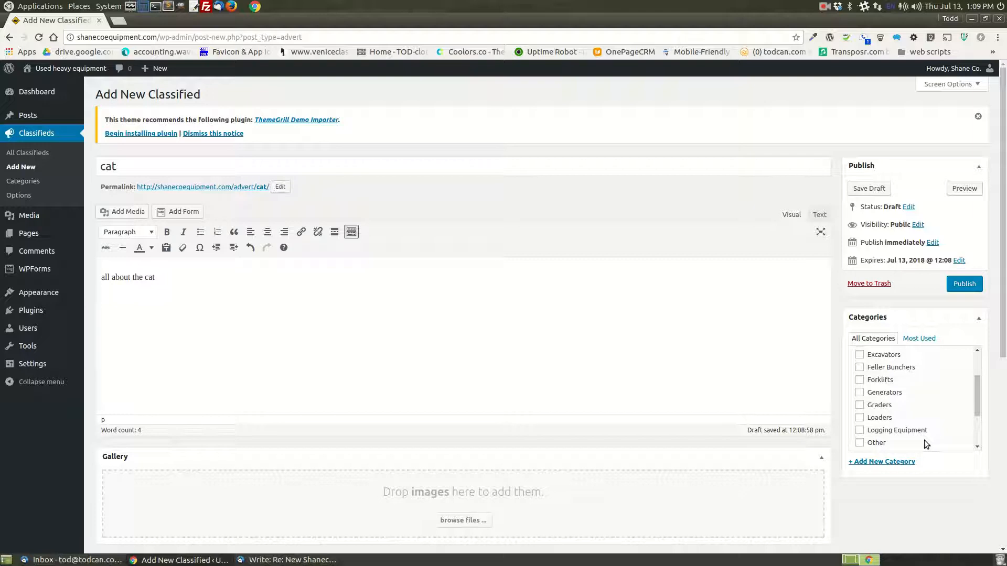
pyautogui.scroll(2, 892, 427)
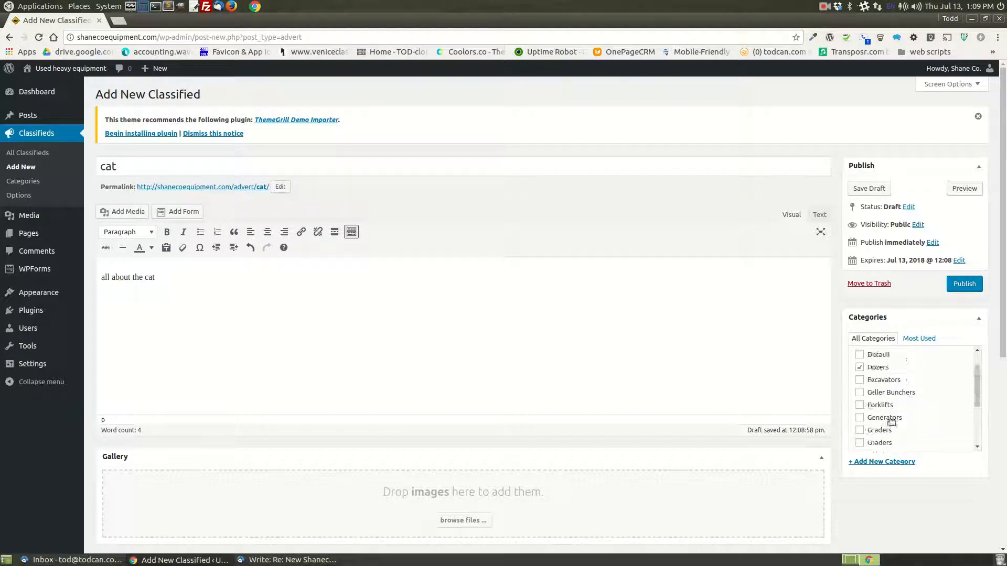
pyautogui.scroll(-2, 936, 385)
pyautogui.scroll(2, 942, 388)
pyautogui.scroll(-3, 942, 390)
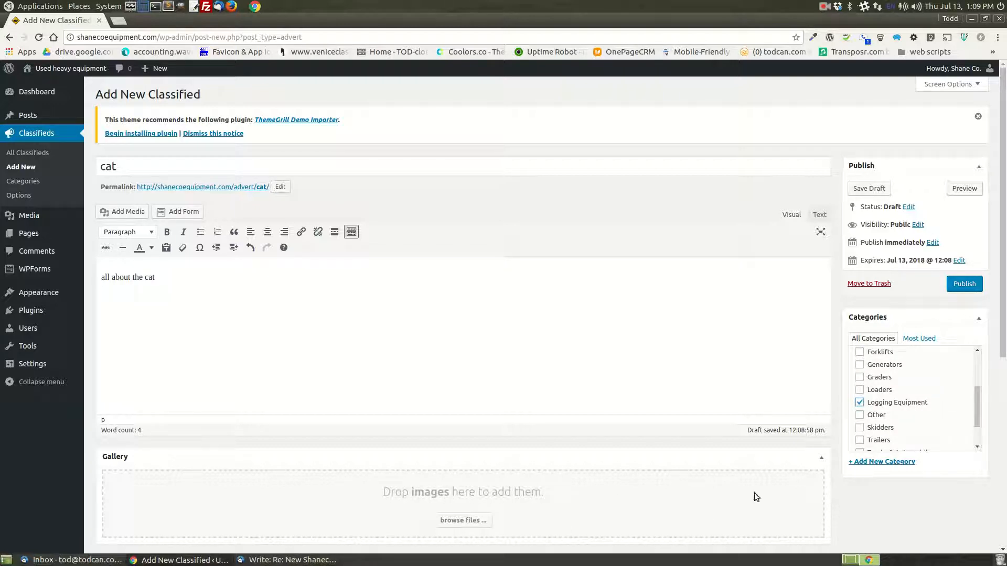
# - Upload the first nine images from the original site's wp-content/uploads/2011/11 folder to the classified's gallery
pyautogui.scroll(-2, 483, 457)
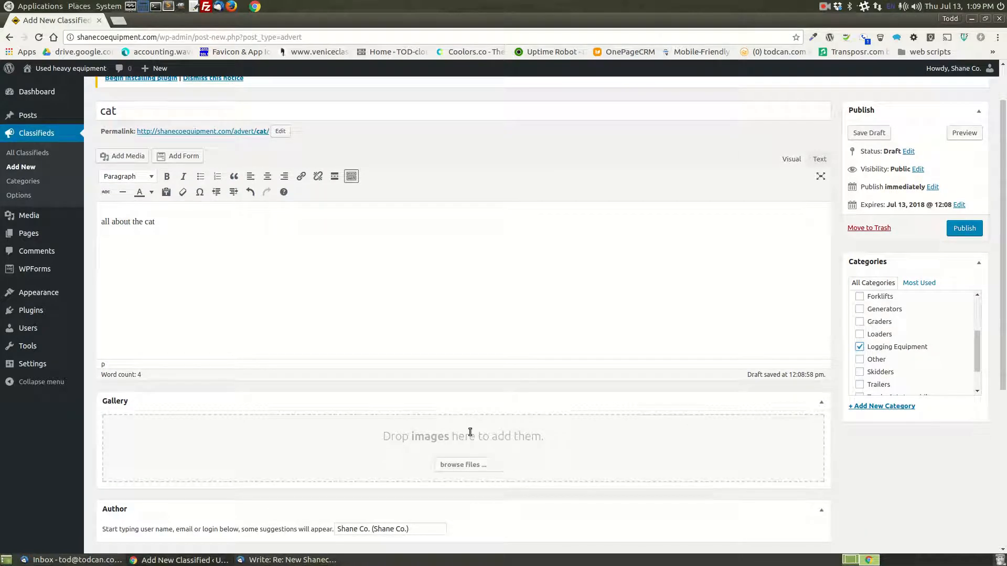
pyautogui.click(460, 463)
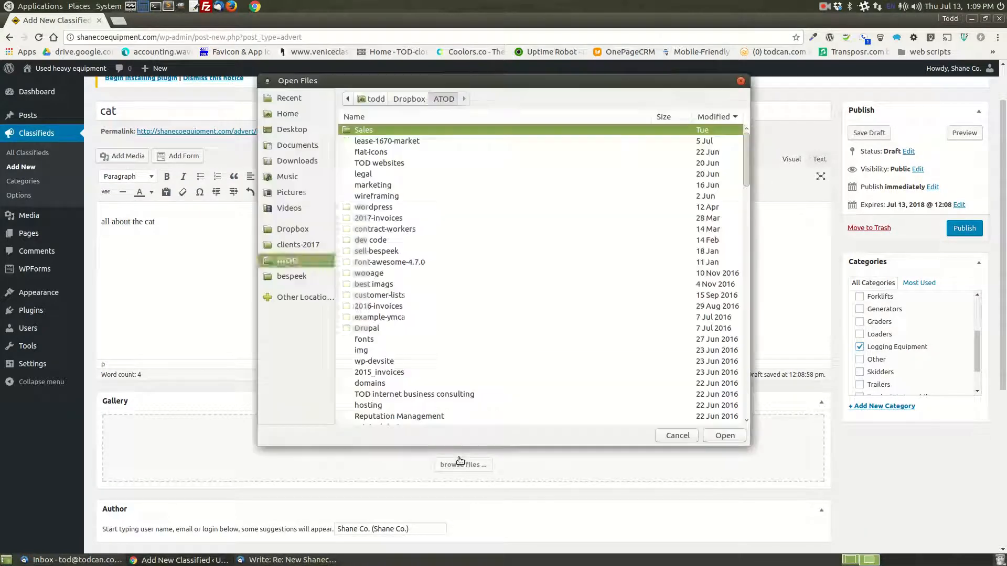
pyautogui.click(290, 262)
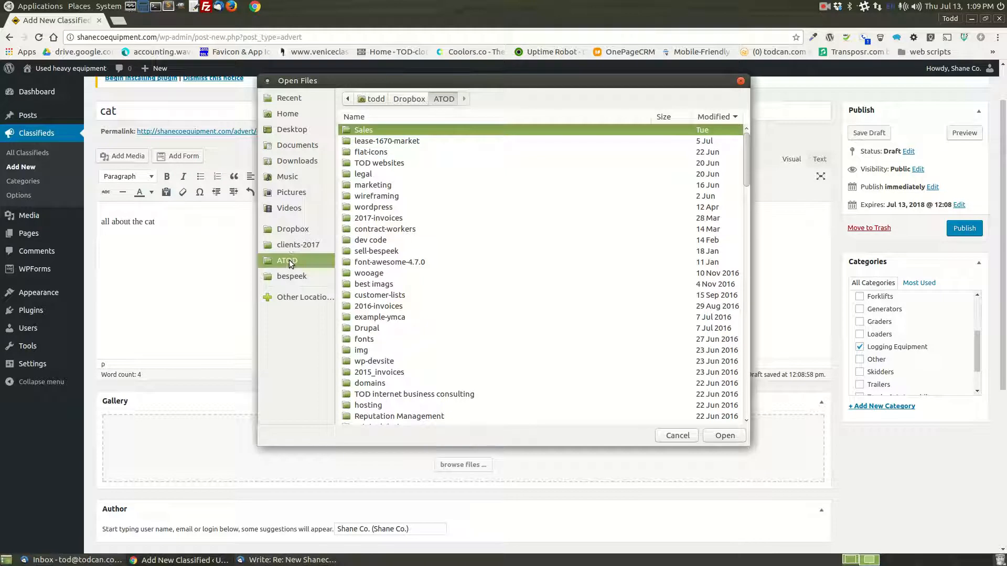
pyautogui.click(305, 246)
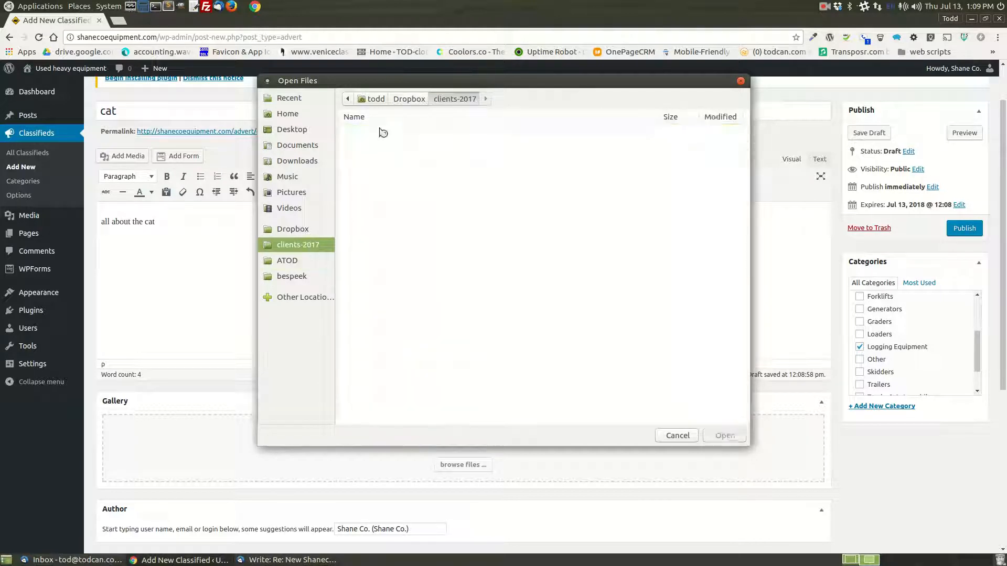
pyautogui.doubleClick(376, 131)
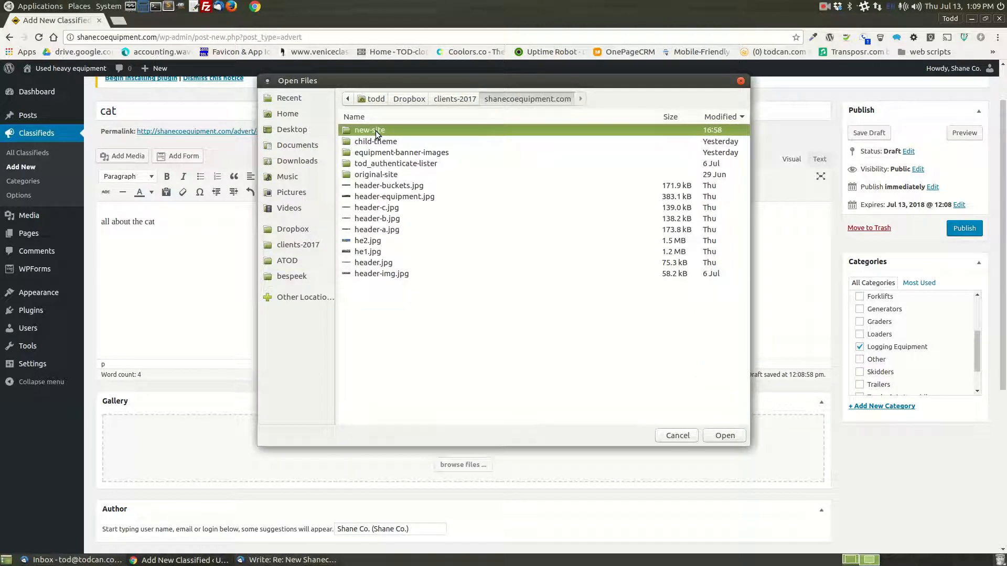
pyautogui.doubleClick(377, 175)
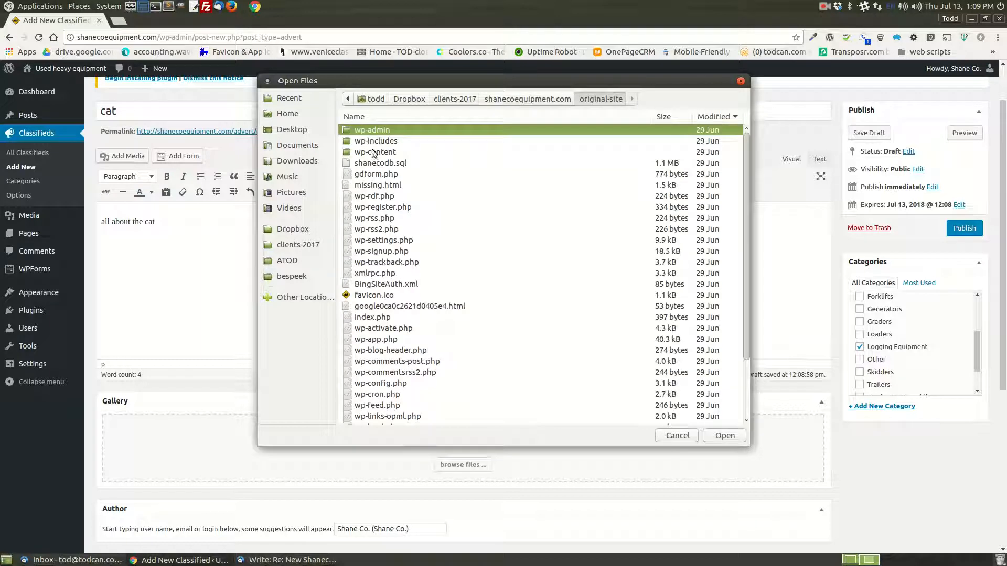
pyautogui.doubleClick(373, 152)
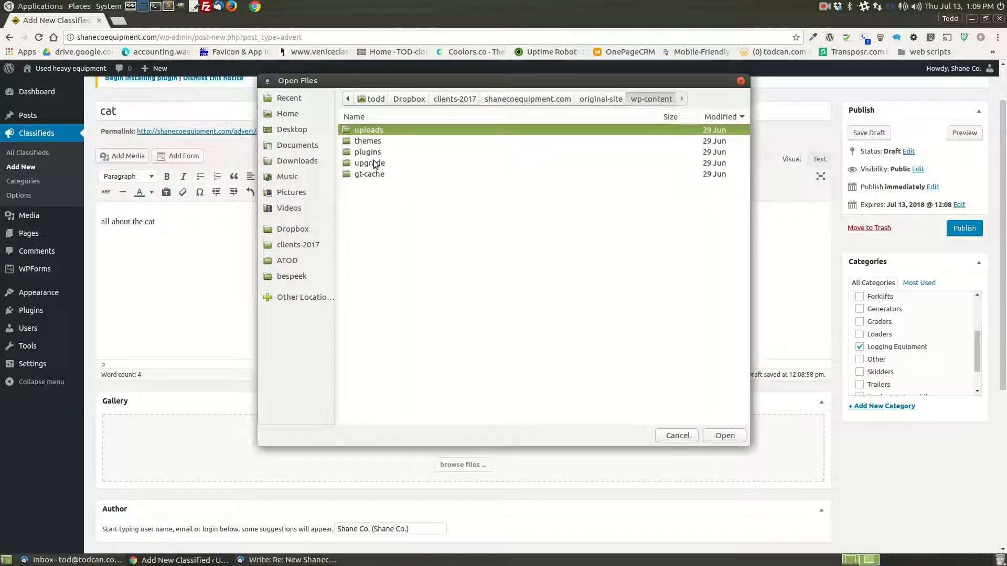
pyautogui.doubleClick(370, 132)
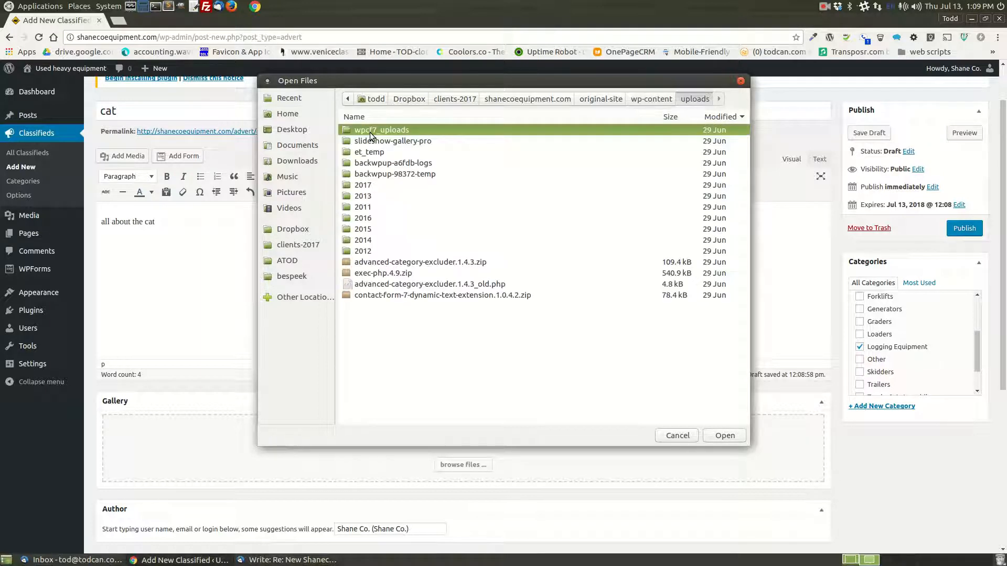
pyautogui.doubleClick(373, 206)
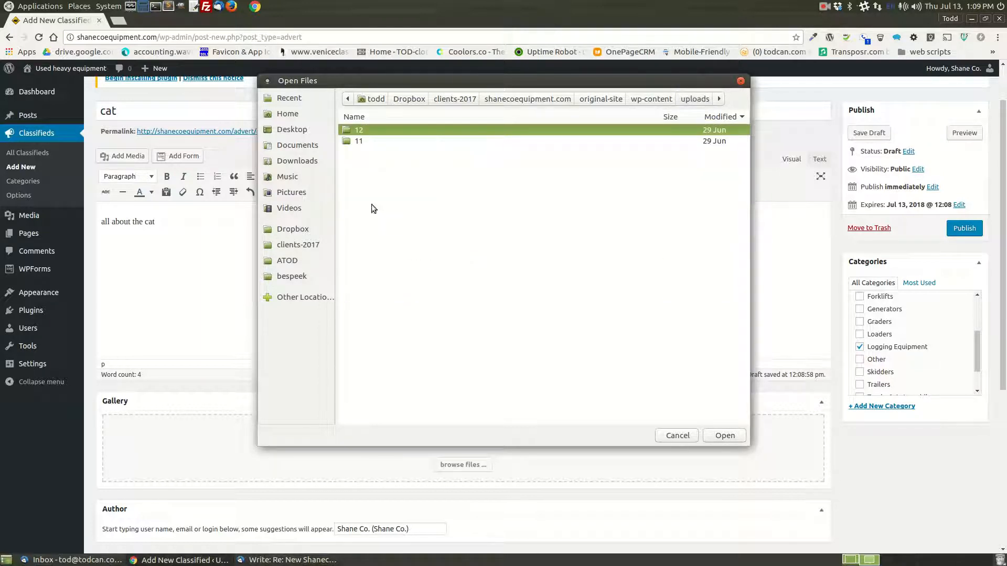
pyautogui.doubleClick(360, 139)
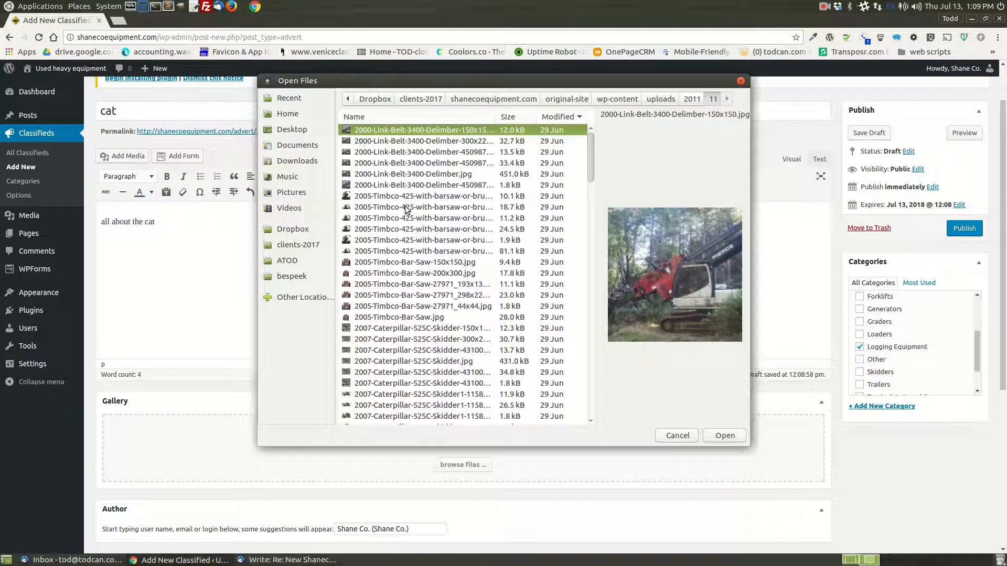
pyautogui.keyDown('shift'); pyautogui.click(378, 218); pyautogui.keyUp('shift')
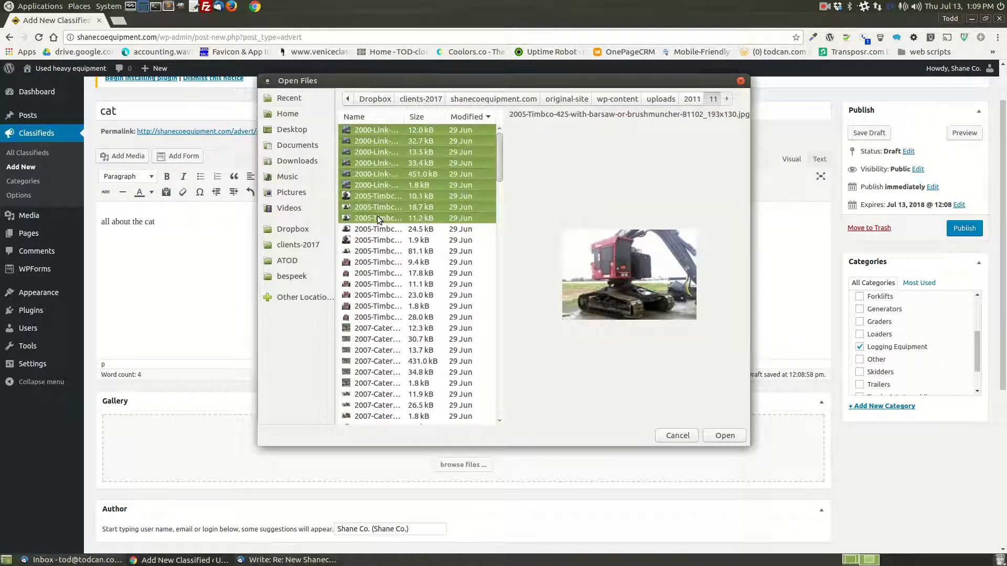
pyautogui.click(722, 436)
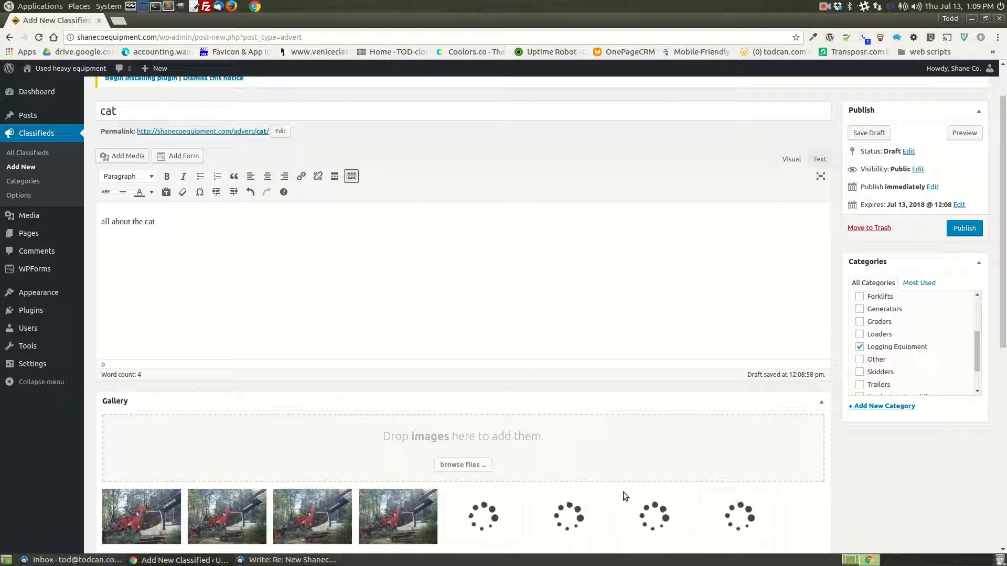
# - Look over the uploaded gallery and the fields below it, and hide the Author box on the classified editing screen
pyautogui.scroll(-3, 682, 467)
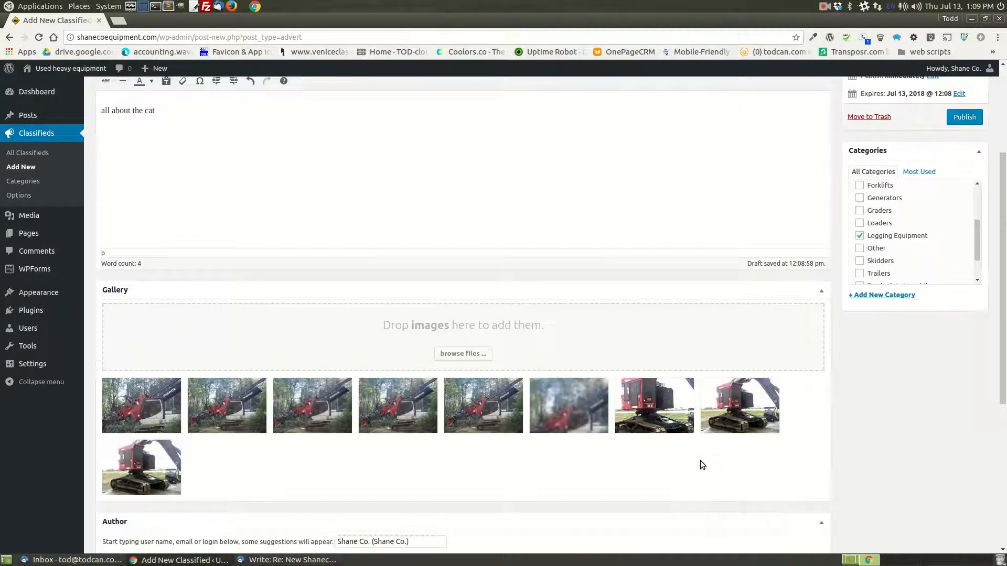
pyautogui.scroll(-2, 694, 465)
pyautogui.scroll(5, 662, 455)
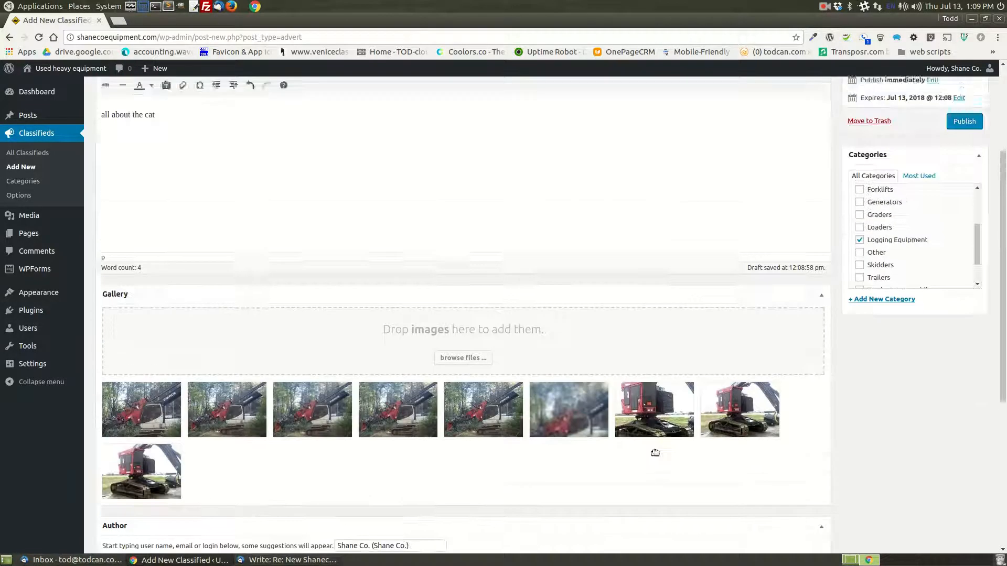
pyautogui.scroll(-7, 665, 349)
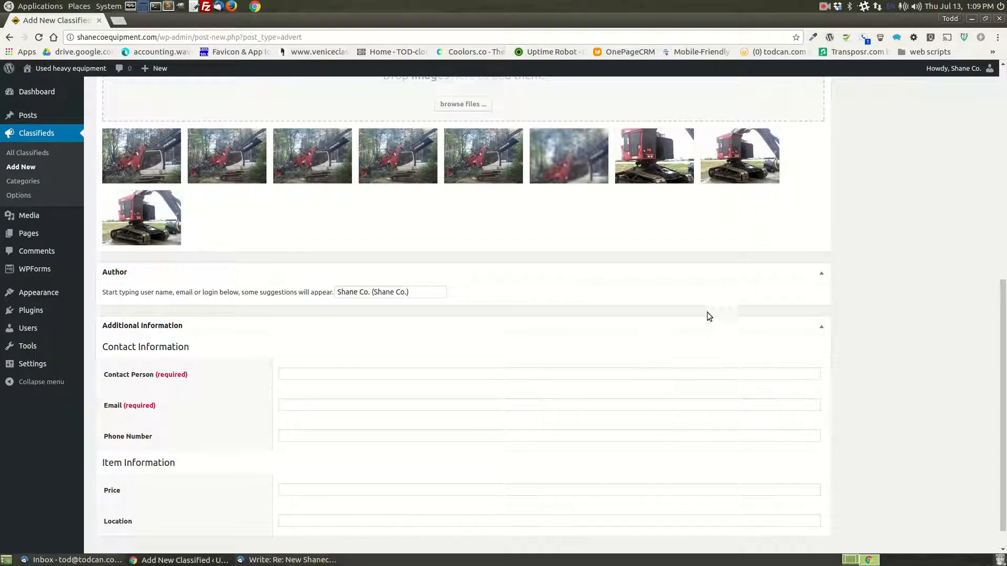
pyautogui.scroll(8, 703, 326)
pyautogui.click(947, 84)
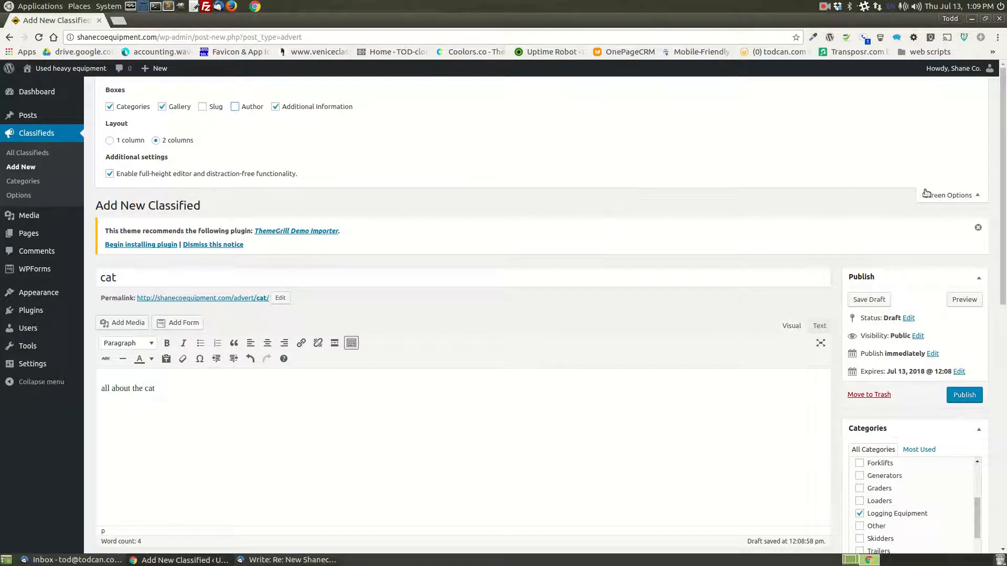
pyautogui.click(919, 194)
# - Leave the contact person, email and phone number fields blank and set the classified's price to $25,000
pyautogui.scroll(-6, 834, 424)
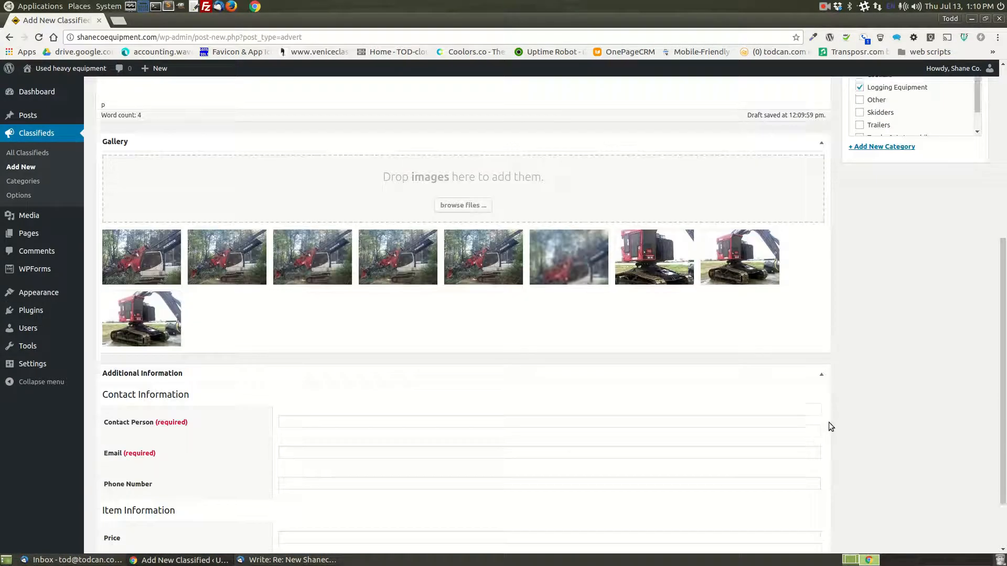
pyautogui.scroll(-2, 830, 426)
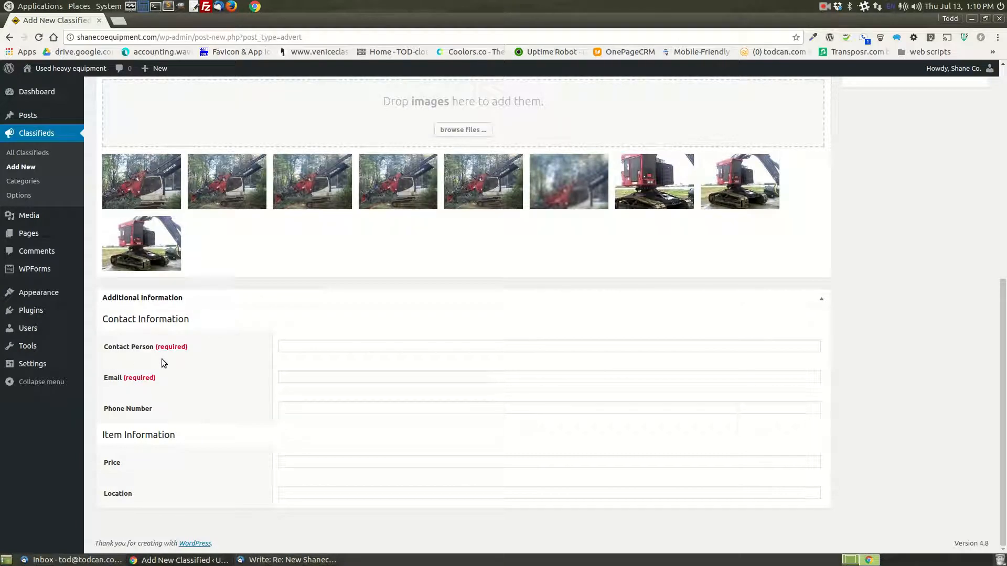
pyautogui.click(374, 346)
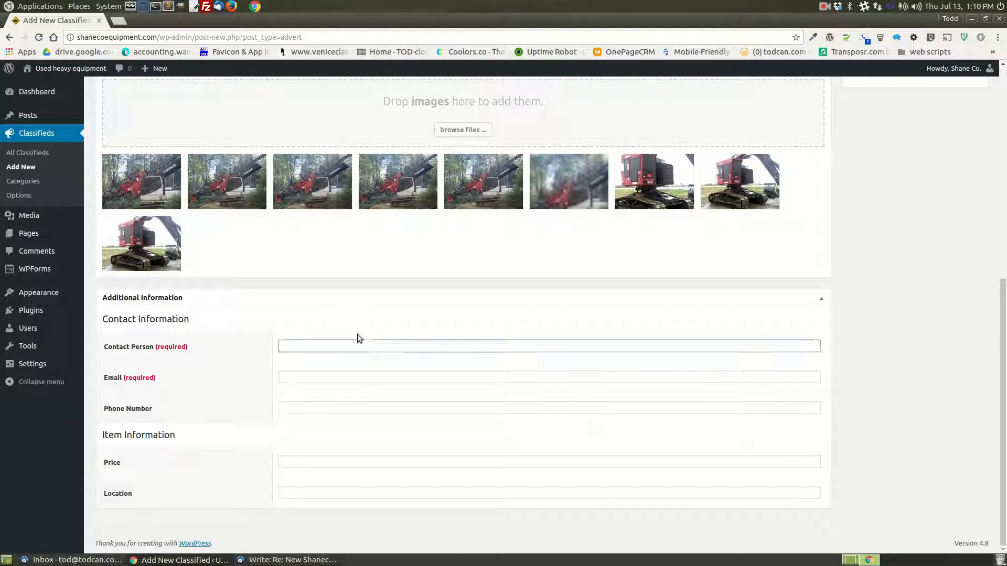
pyautogui.click(314, 379)
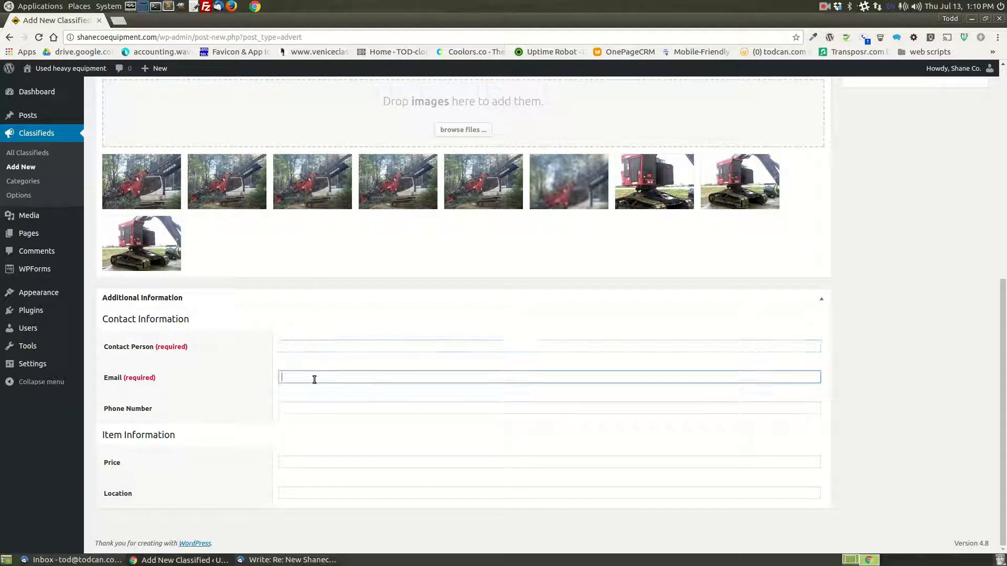
pyautogui.click(320, 407)
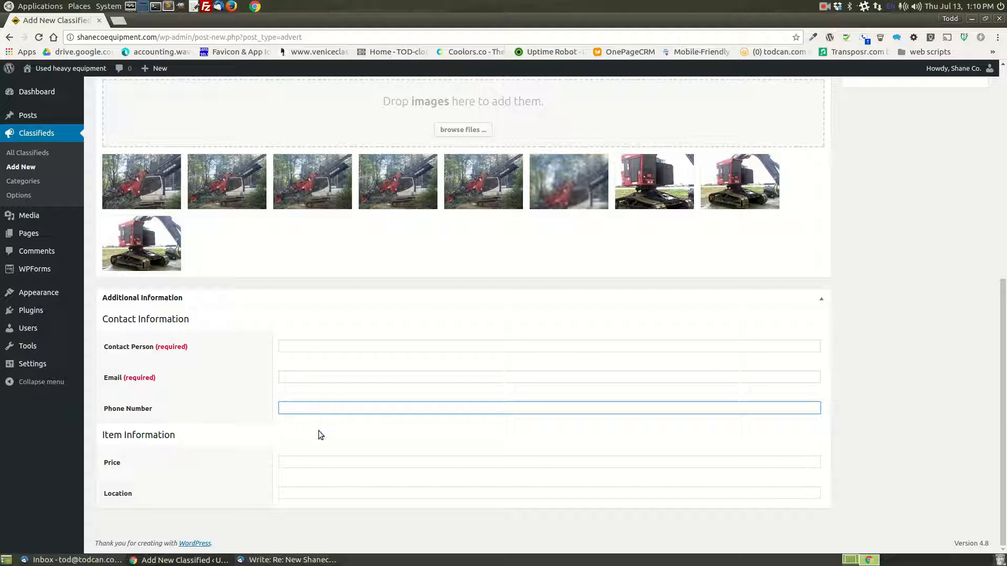
pyautogui.click(303, 461)
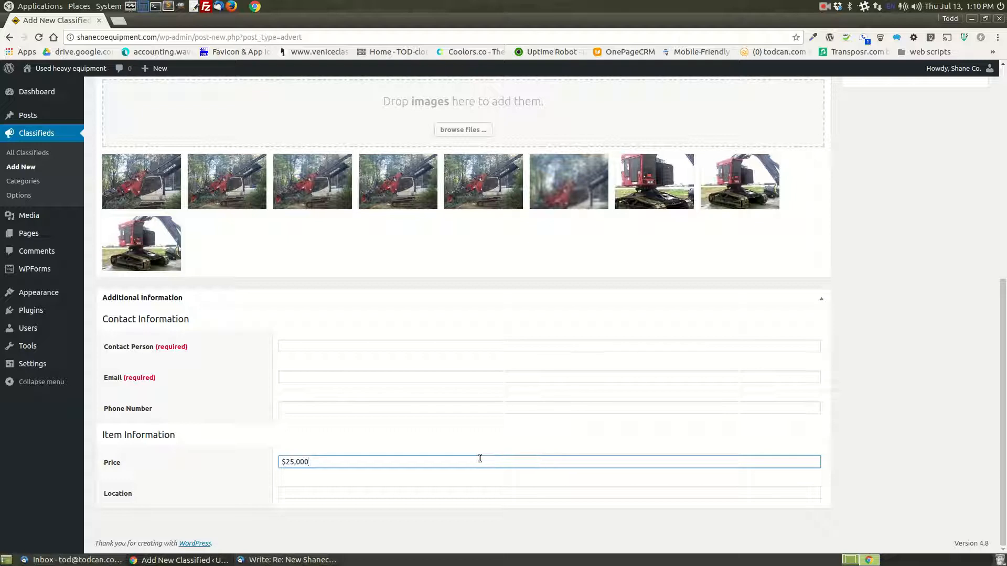
# - Publish the "cat" classified
pyautogui.scroll(5, 862, 435)
pyautogui.scroll(5, 862, 419)
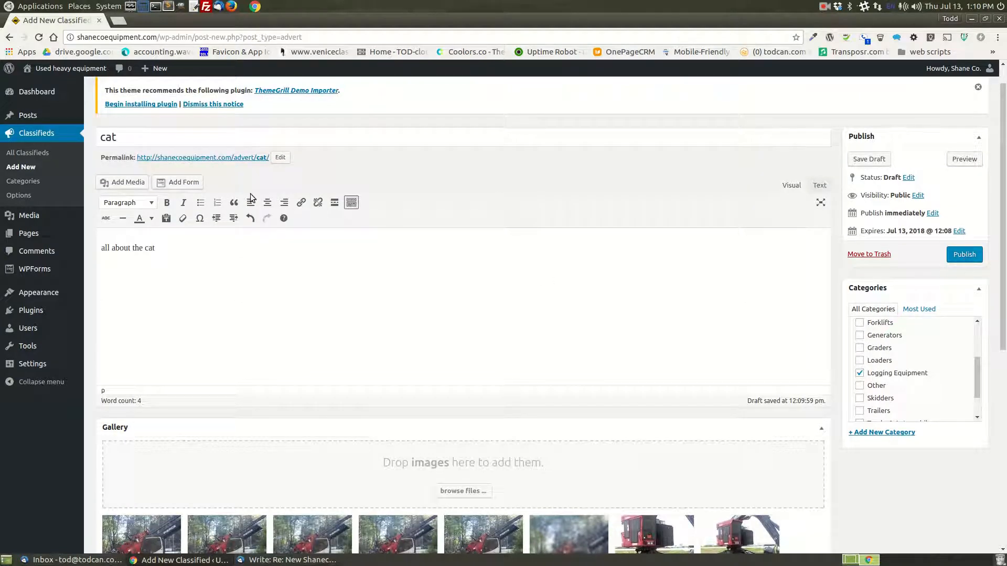
pyautogui.click(964, 254)
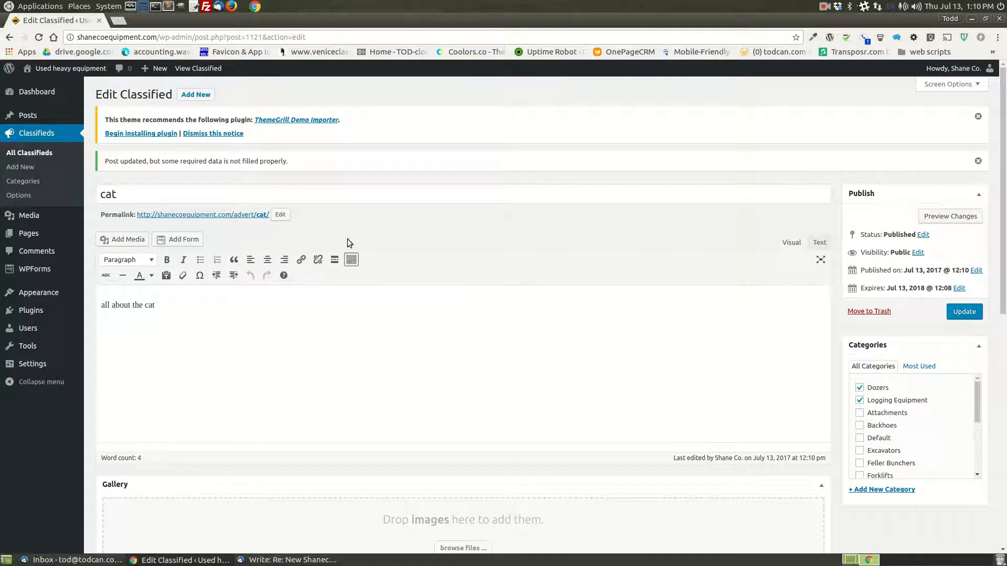
# - Open the published "cat" classified in a new tab and examine its image slider, price, categories and description
pyautogui.rightClick(171, 218)
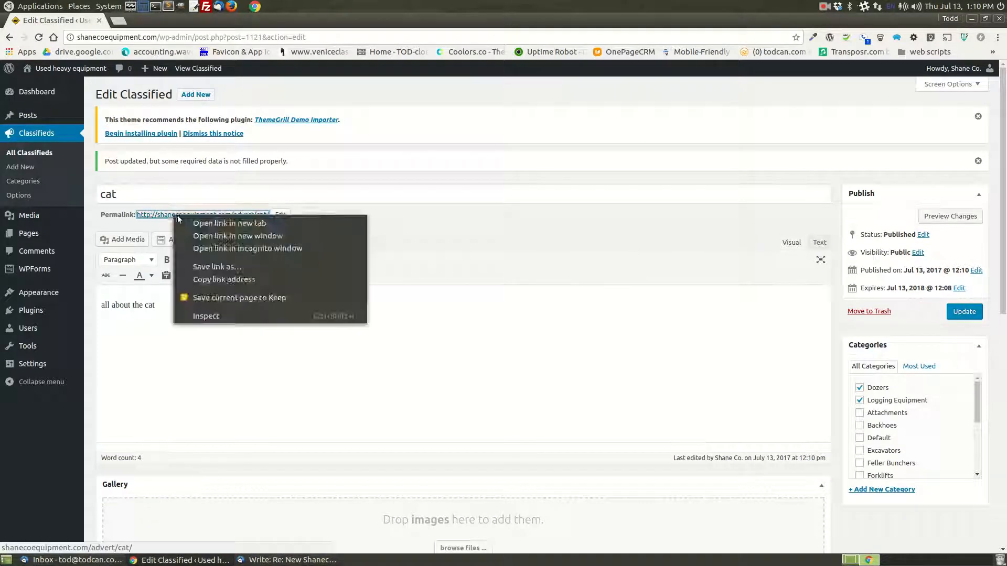
pyautogui.click(189, 221)
pyautogui.click(171, 19)
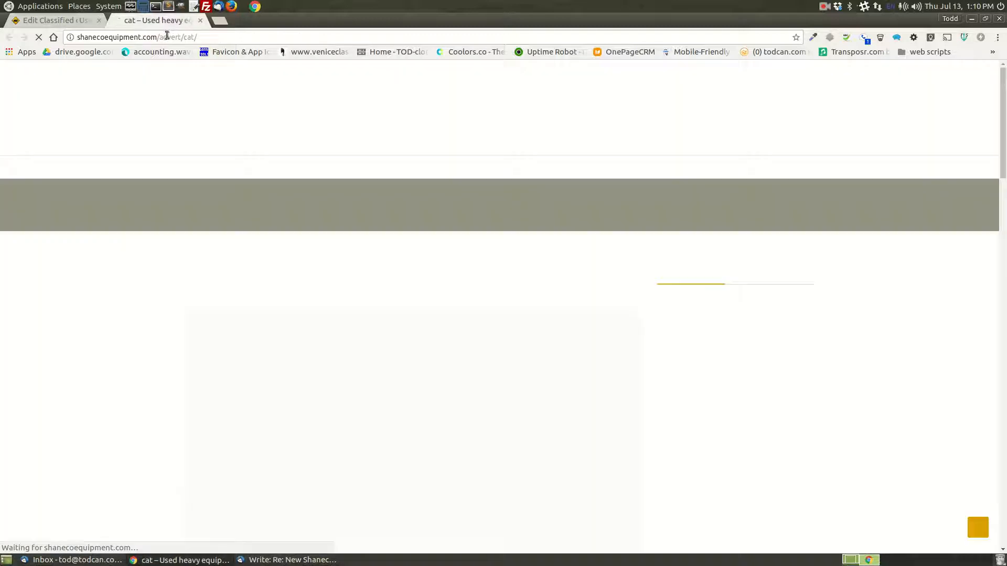
pyautogui.scroll(-5, 391, 315)
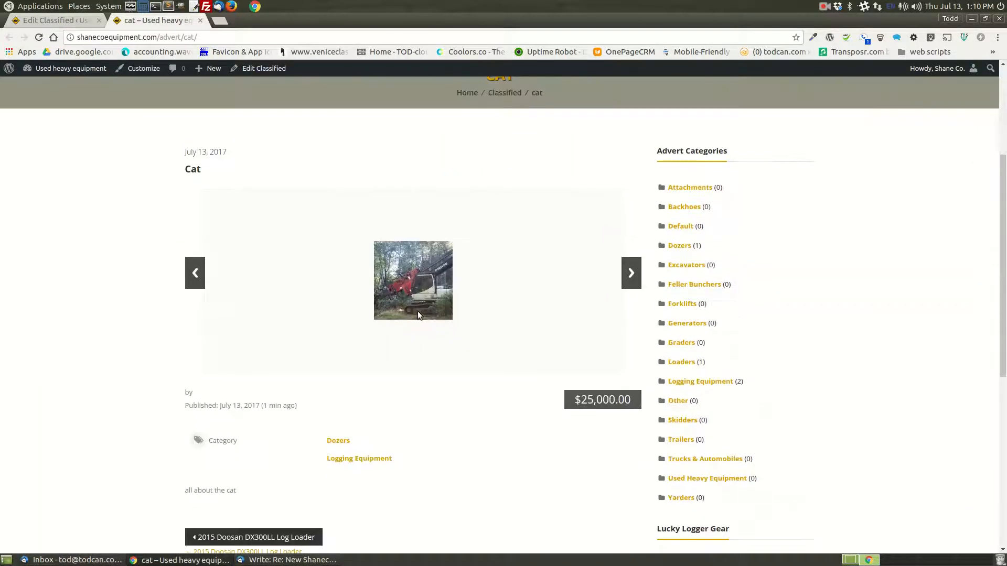
pyautogui.click(630, 280)
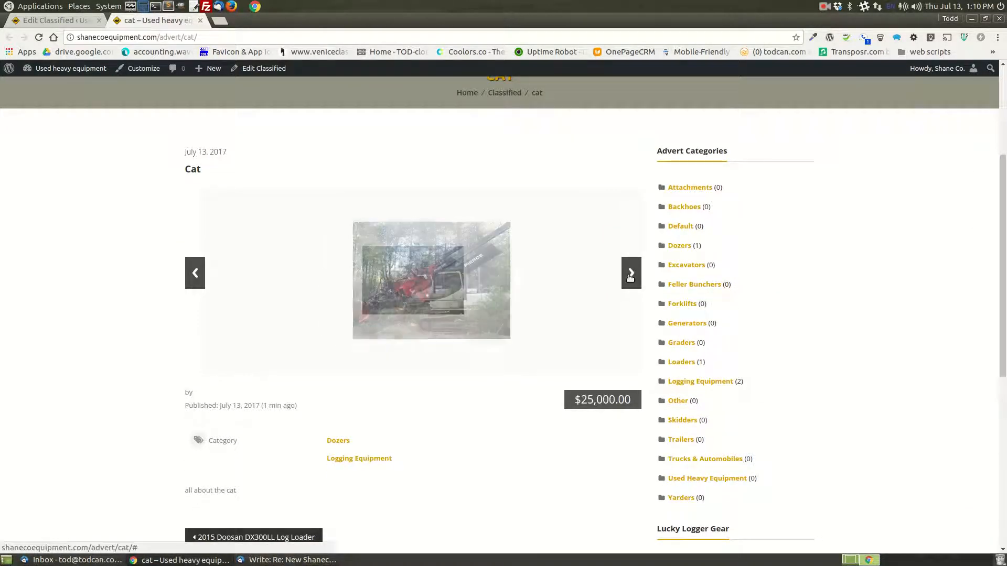
pyautogui.scroll(-1, 649, 279)
pyautogui.scroll(-4, 527, 320)
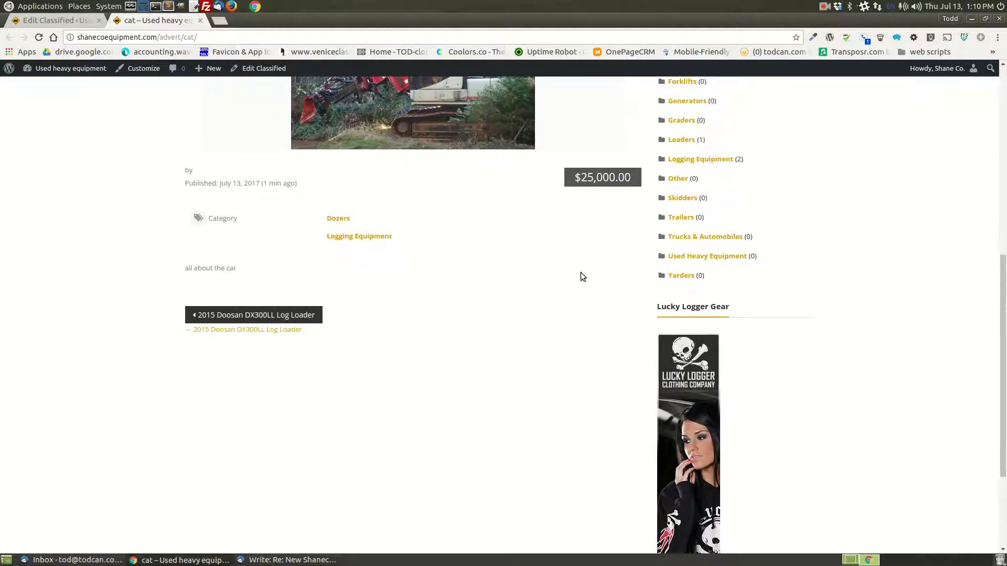
pyautogui.scroll(3, 586, 243)
pyautogui.scroll(3, 497, 420)
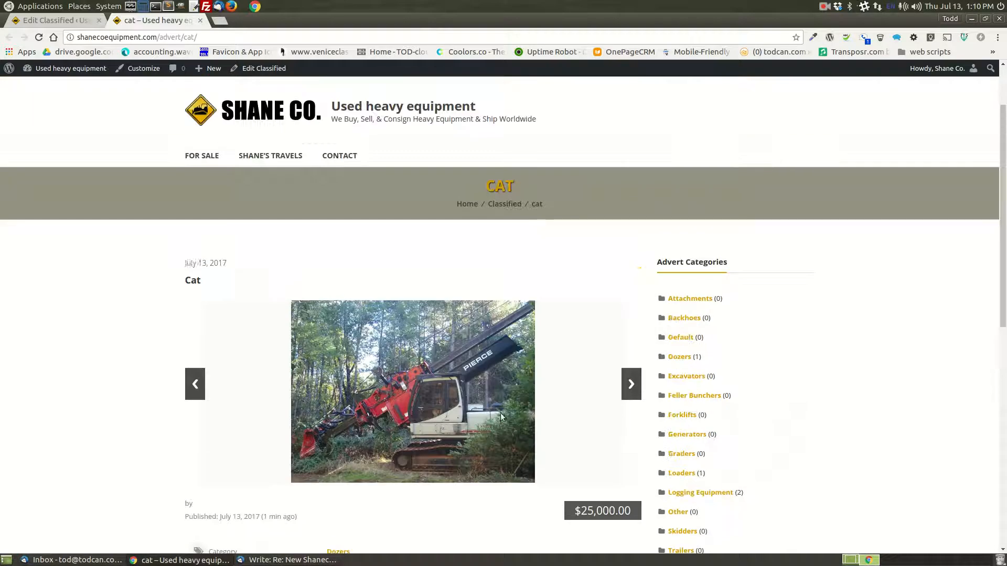
# - View the site's For Sale equipment listings and open the "cat" listing from there
pyautogui.click(203, 156)
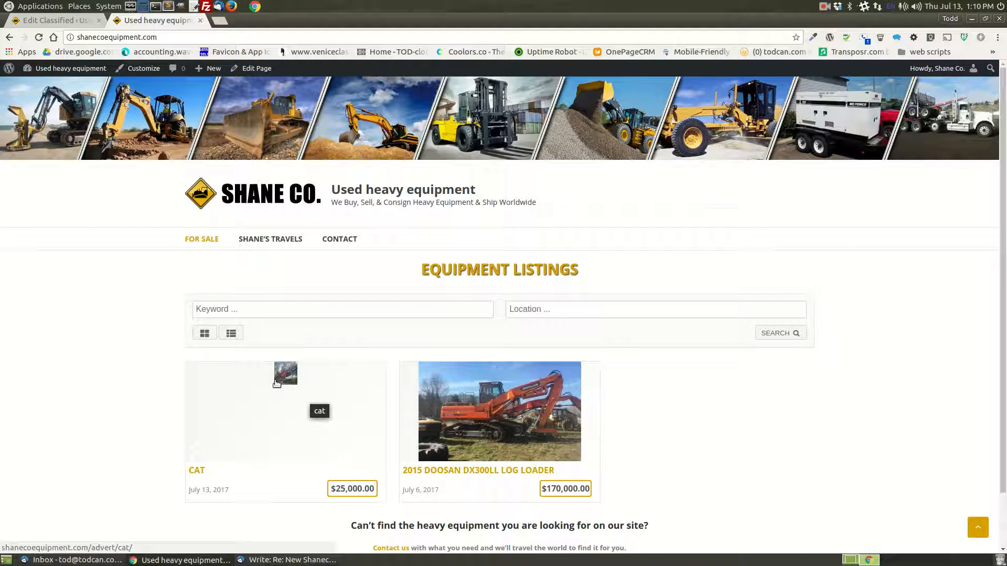
pyautogui.click(285, 373)
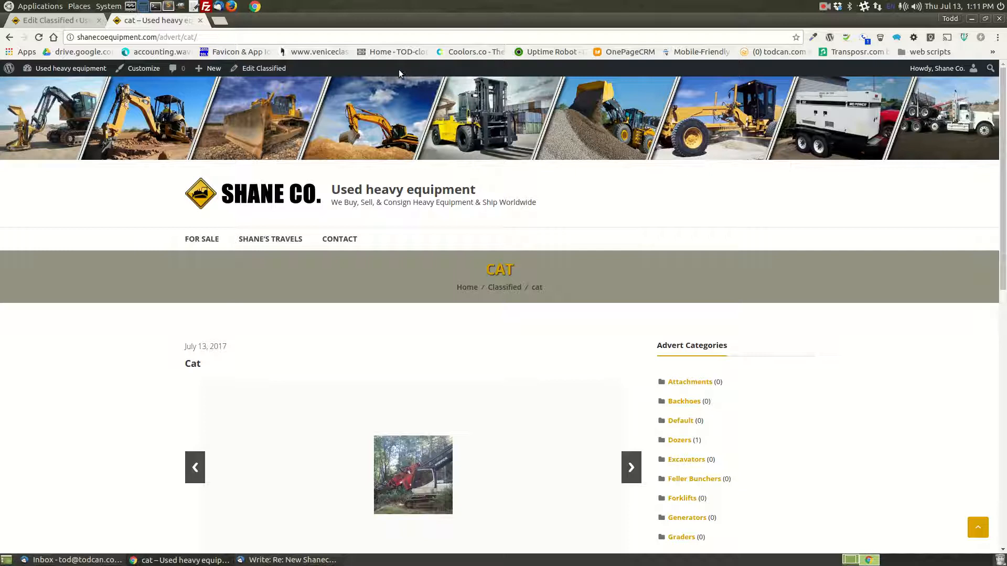
pyautogui.moveTo(931, 69)
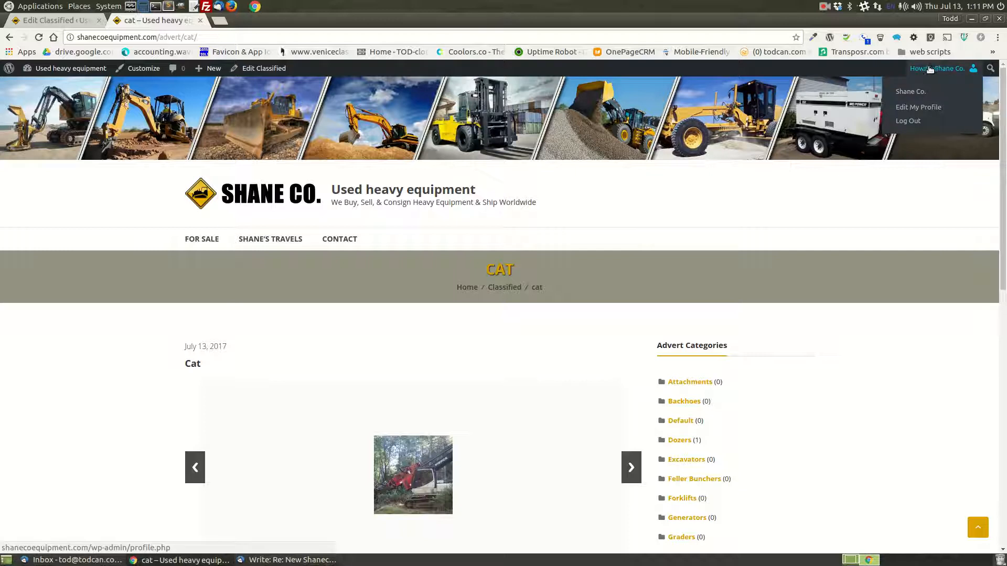
# - Return to the admin list of all classifieds and move the "cat" classified to the trash
pyautogui.click(263, 69)
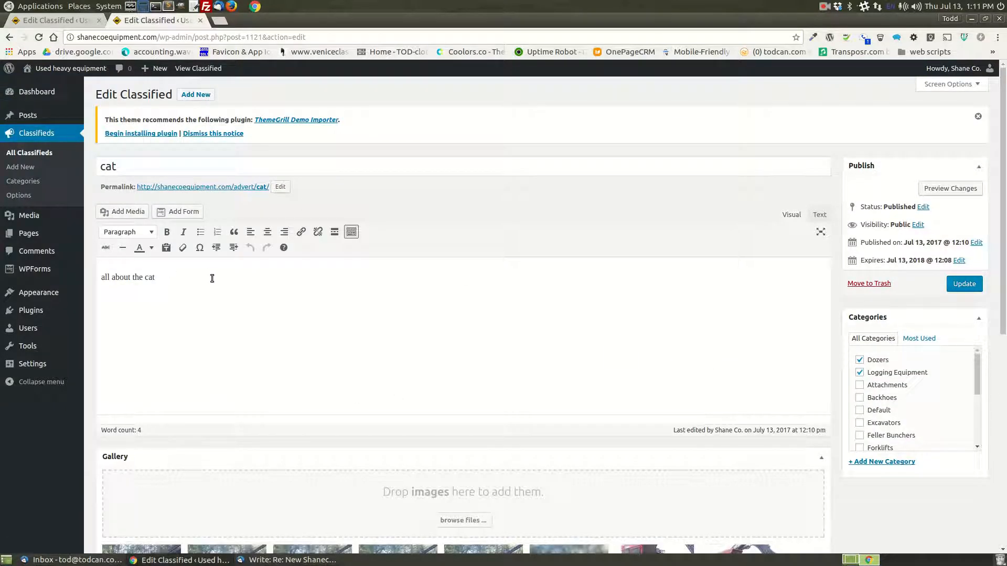
pyautogui.click(36, 153)
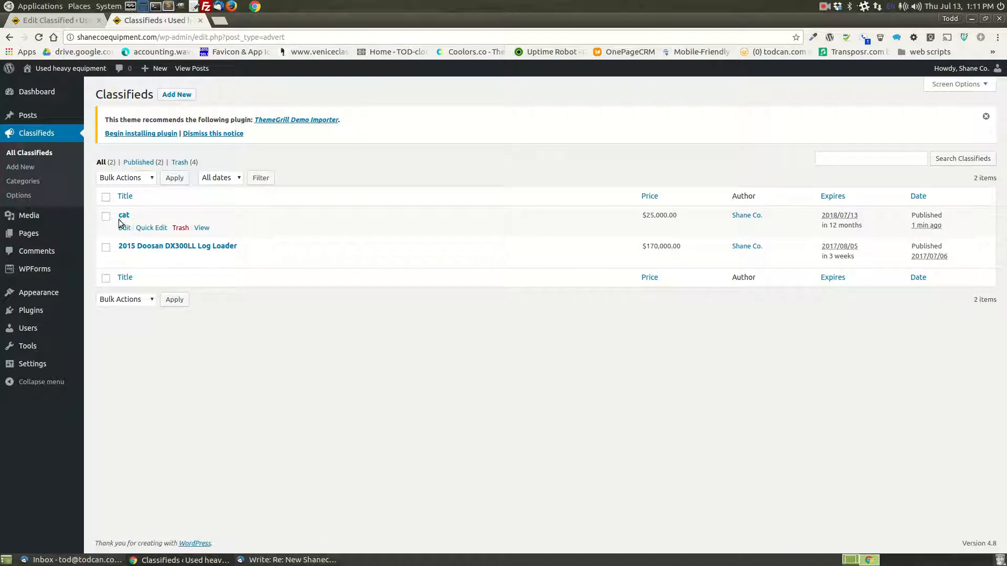
pyautogui.click(180, 229)
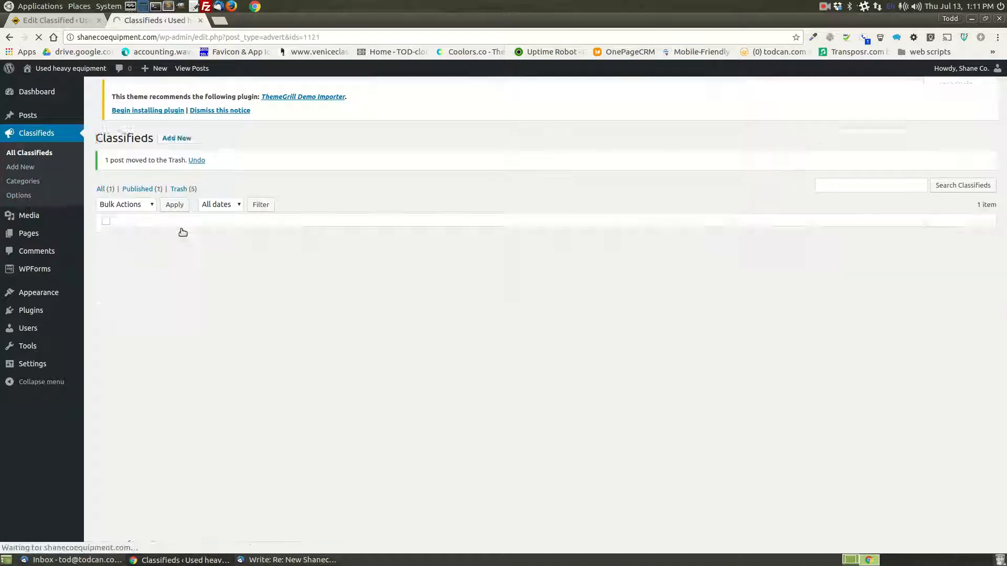
# - Open the public site in a new tab to check its equipment listings, and return to the classifieds list
pyautogui.click(75, 24)
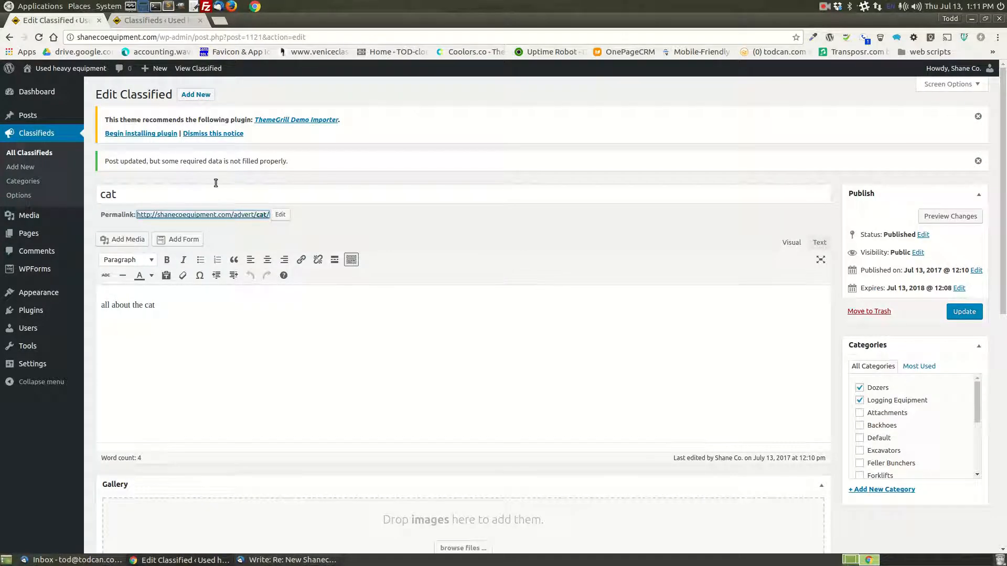
pyautogui.rightClick(74, 81)
pyautogui.click(116, 89)
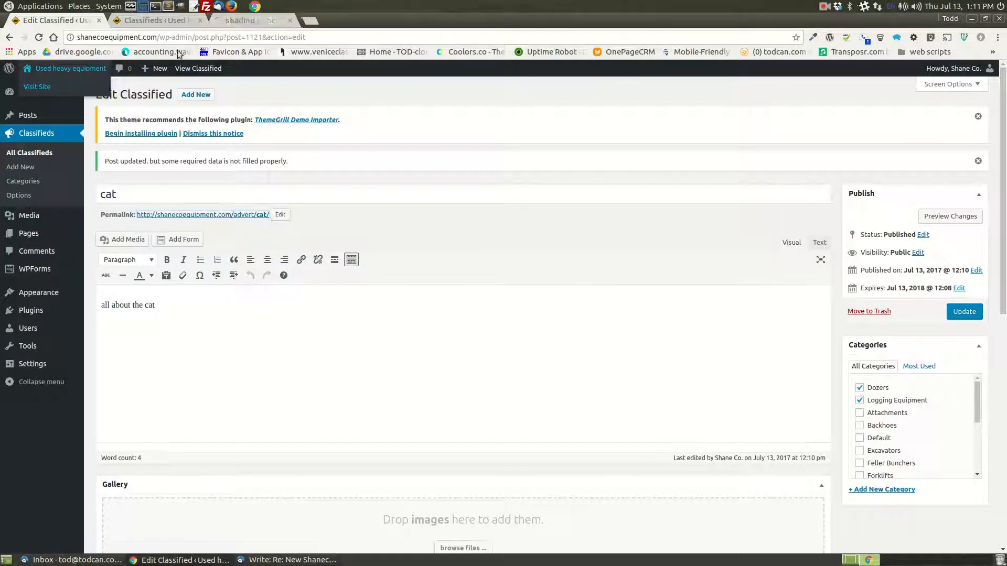
pyautogui.click(249, 25)
pyautogui.scroll(-2, 577, 347)
pyautogui.scroll(2, 590, 359)
pyautogui.click(149, 20)
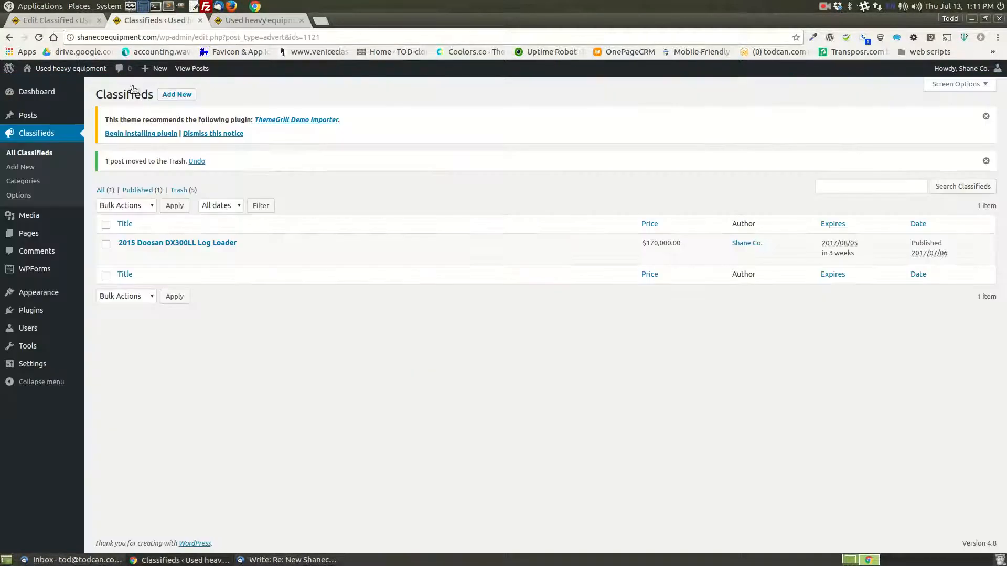
# - Permanently delete all classifieds in the trash with a bulk action
pyautogui.click(179, 190)
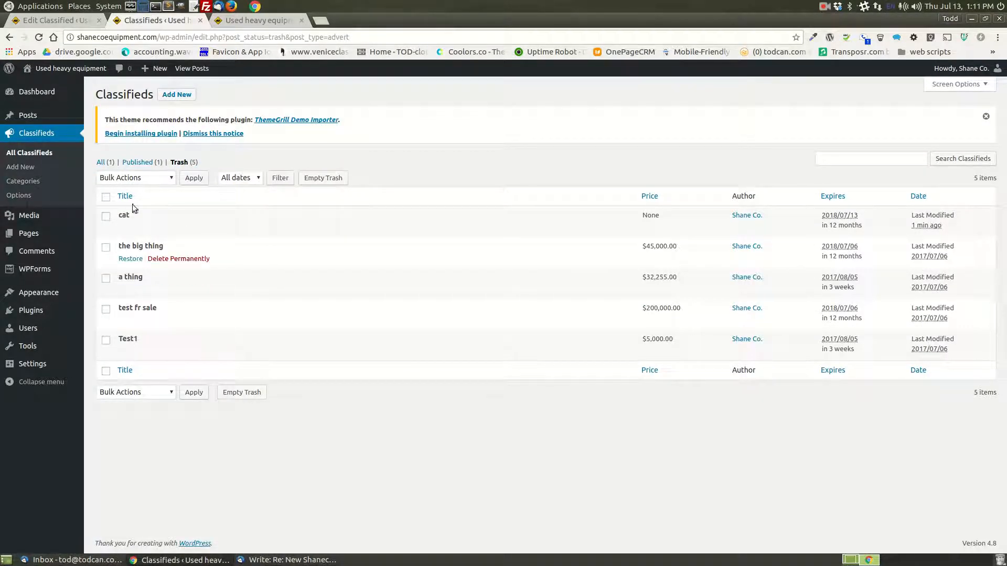
pyautogui.click(107, 198)
pyautogui.click(140, 178)
pyautogui.click(134, 208)
pyautogui.click(193, 178)
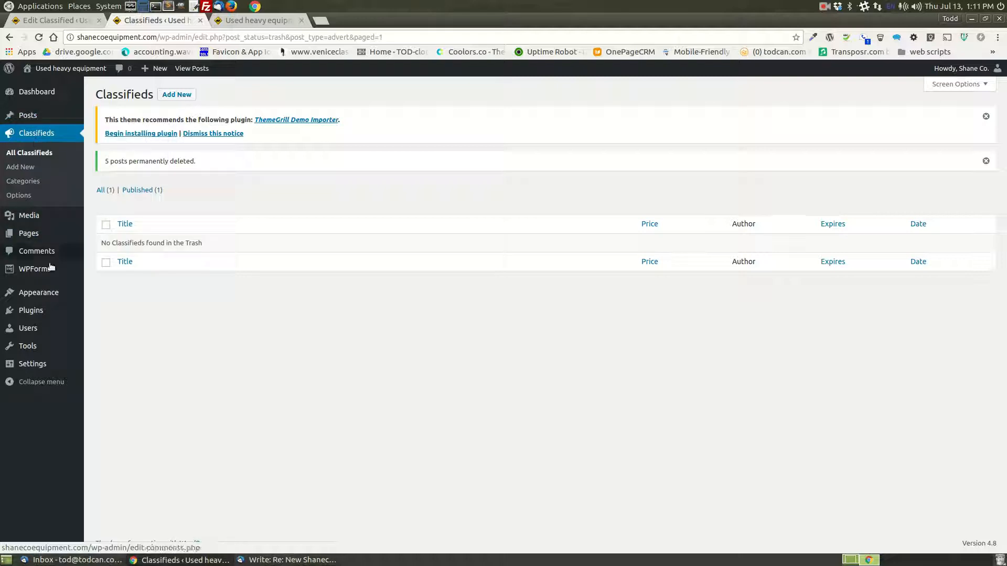
# - Start a new blank classified from the classifieds list, enter a $ sign in its price field, and review the form
pyautogui.moveTo(52, 270)
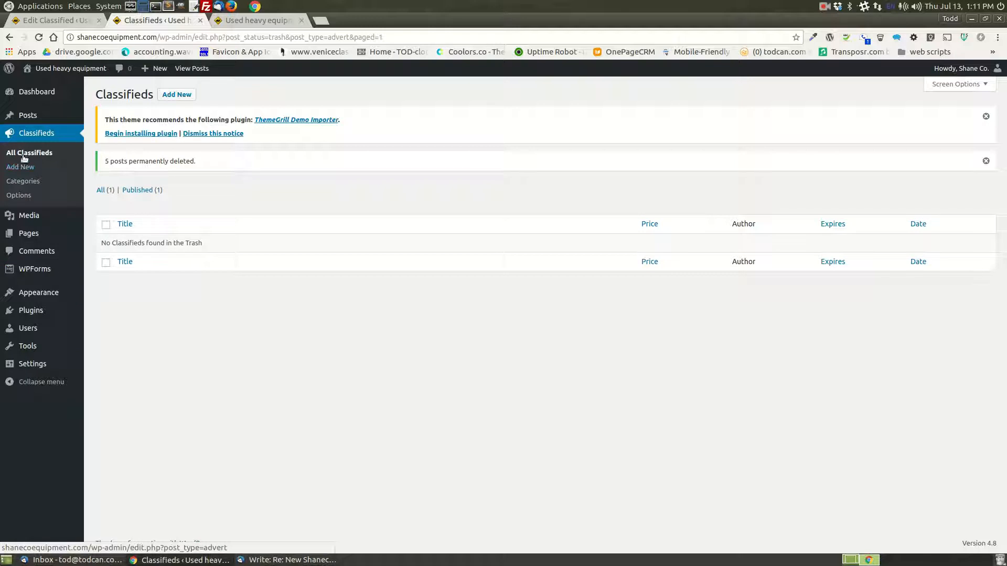
pyautogui.click(30, 139)
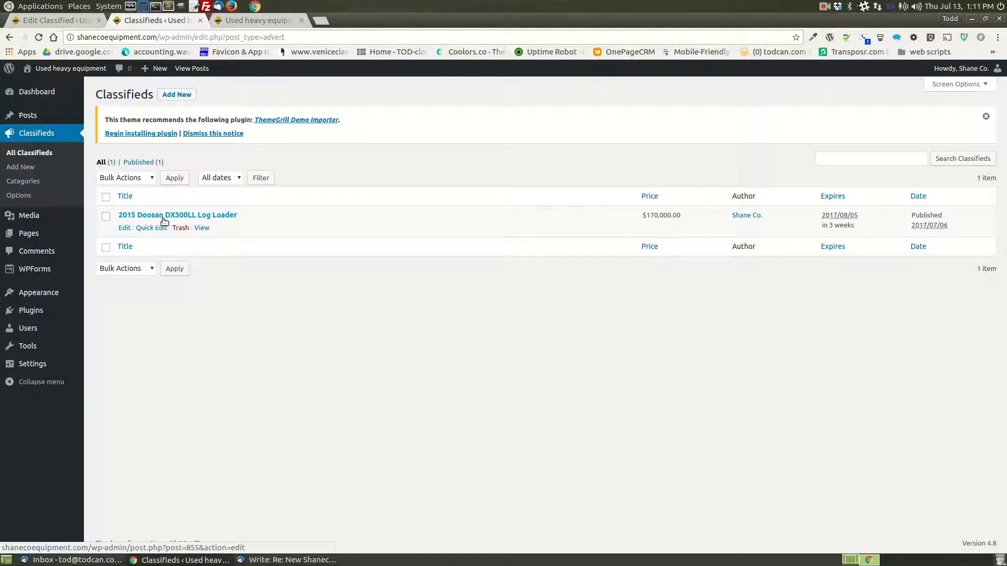
pyautogui.click(177, 95)
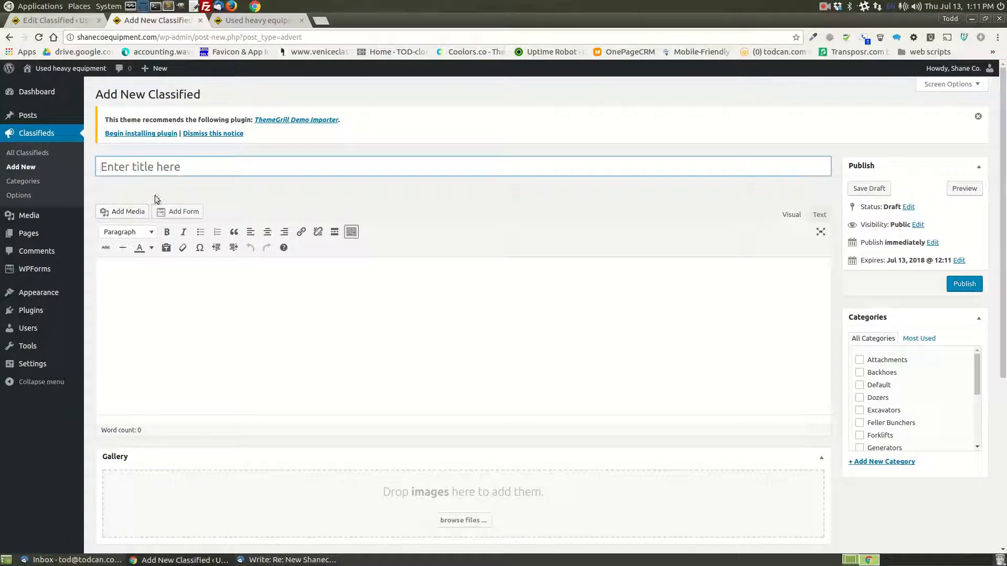
pyautogui.scroll(-5, 383, 399)
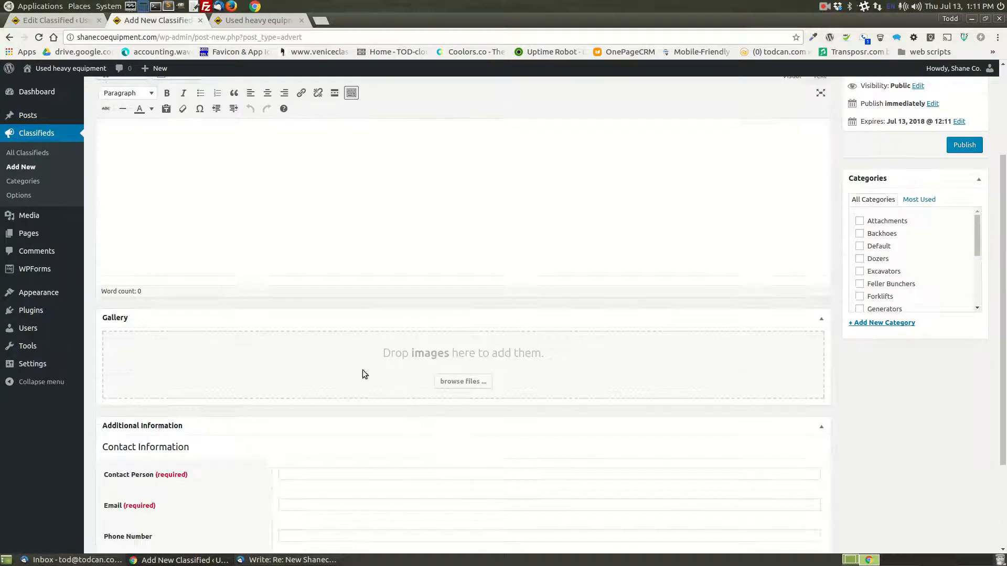
pyautogui.click(370, 464)
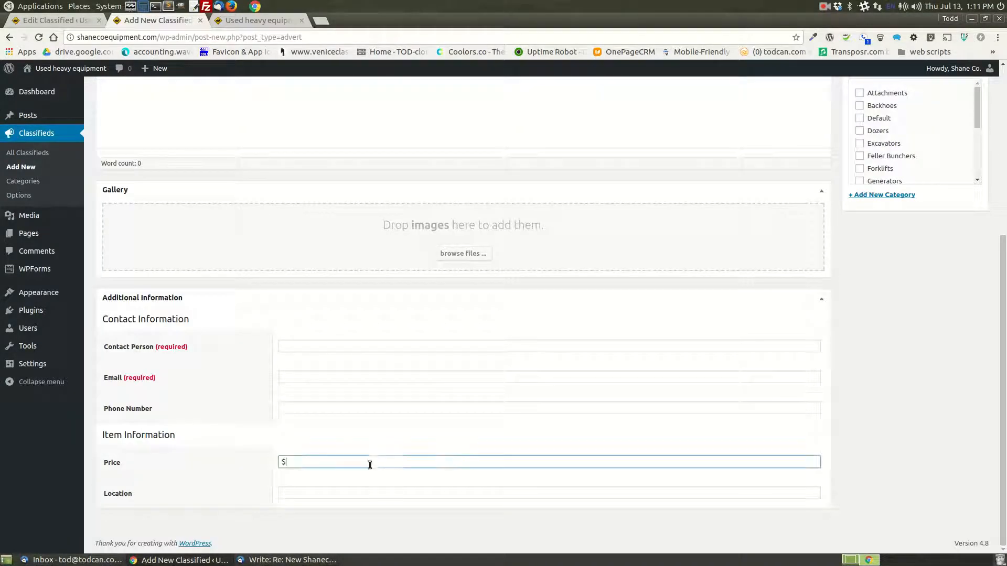
pyautogui.scroll(3, 957, 452)
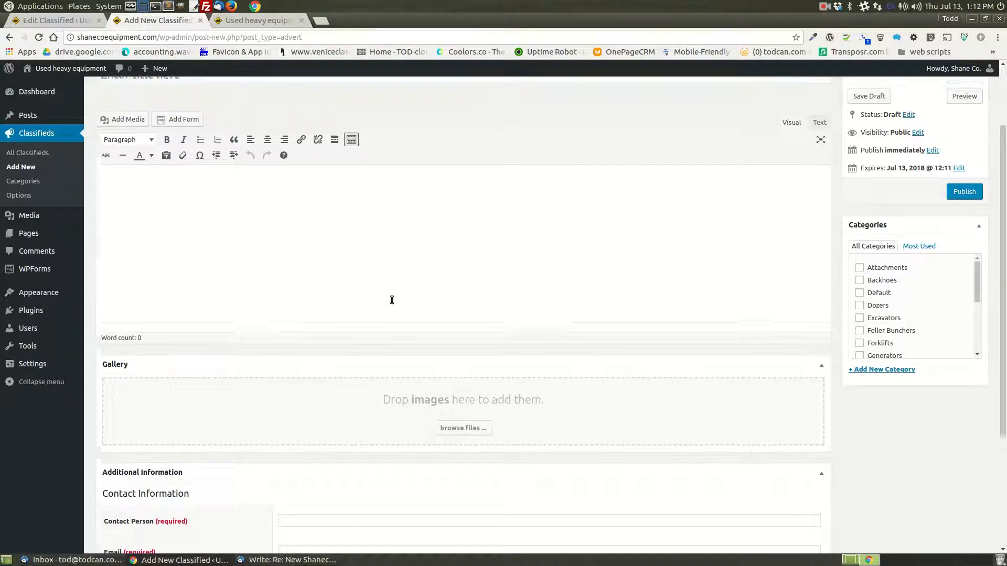
pyautogui.scroll(2, 394, 302)
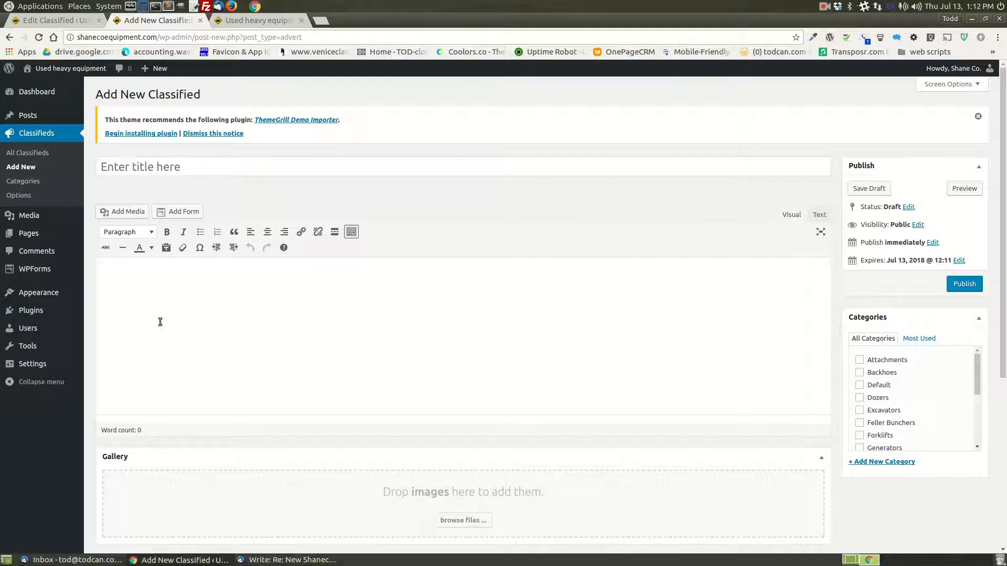